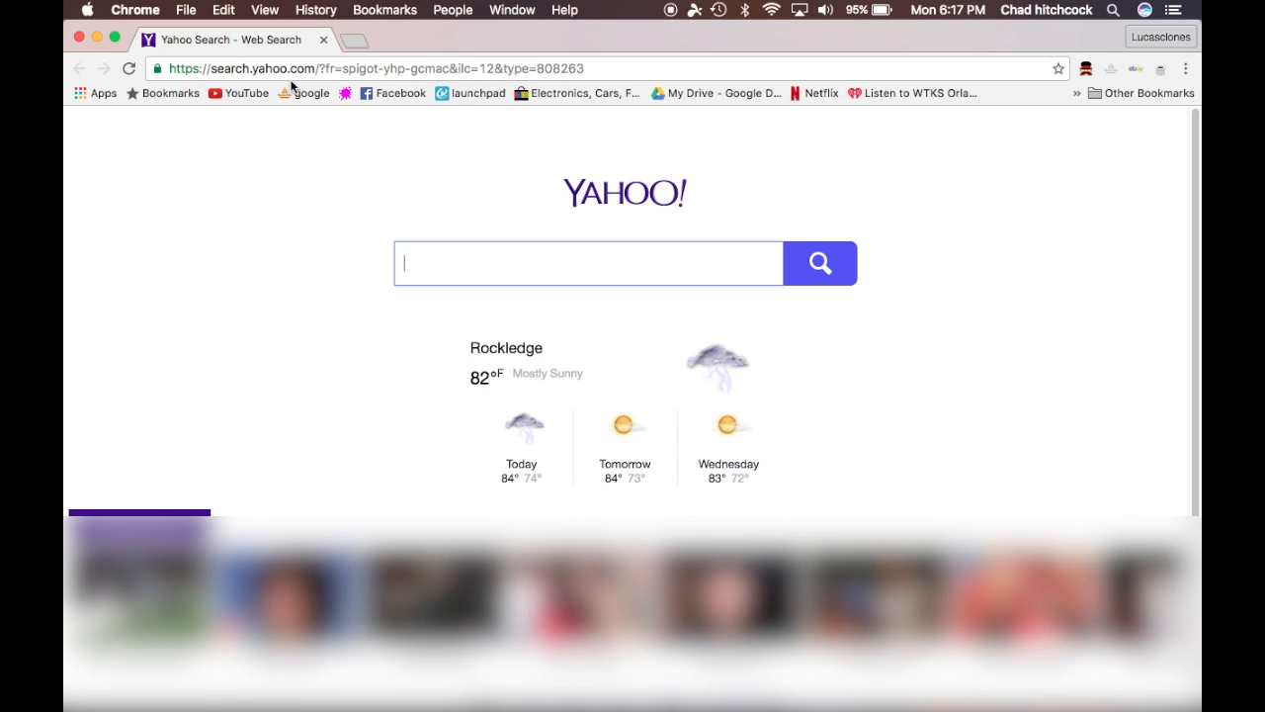
Open My Drive at drive.google.com/drive/u/1/my-drive and create a new Google Drawings file.
left_click(293, 69)
type("drive.google.com/drive/u/1/my-drive")
key("Return")
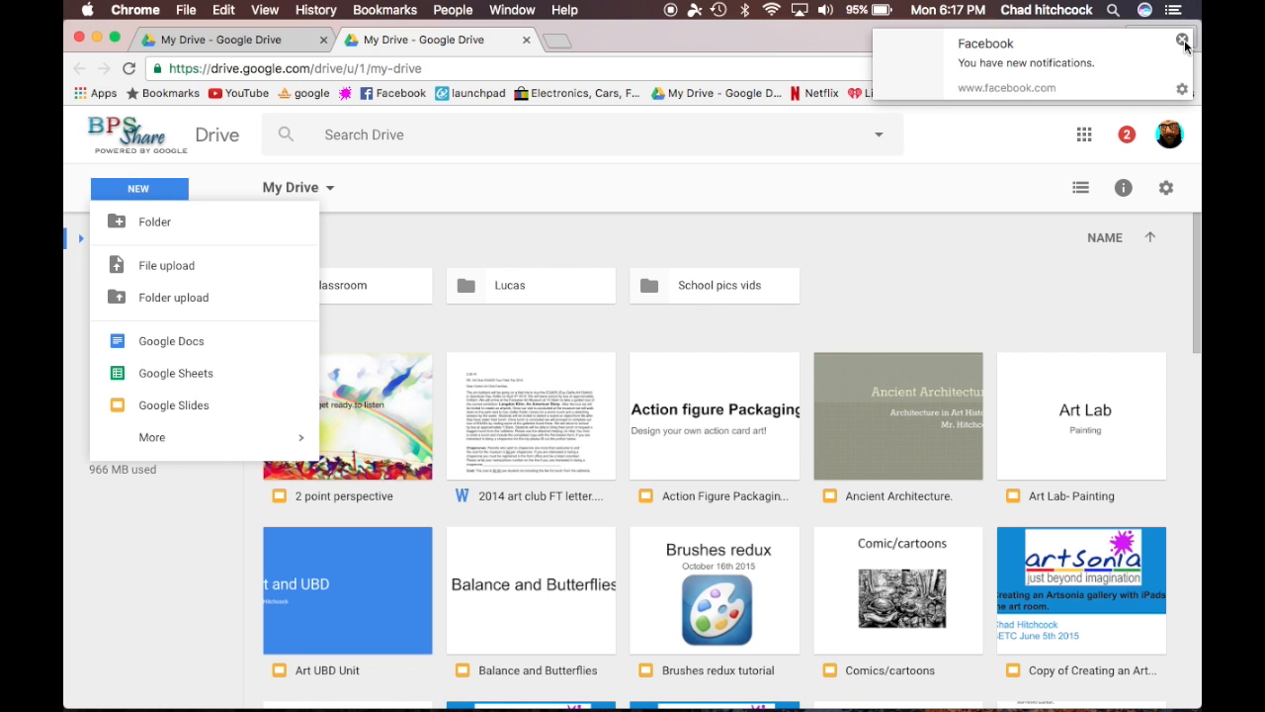
left_click(1183, 43)
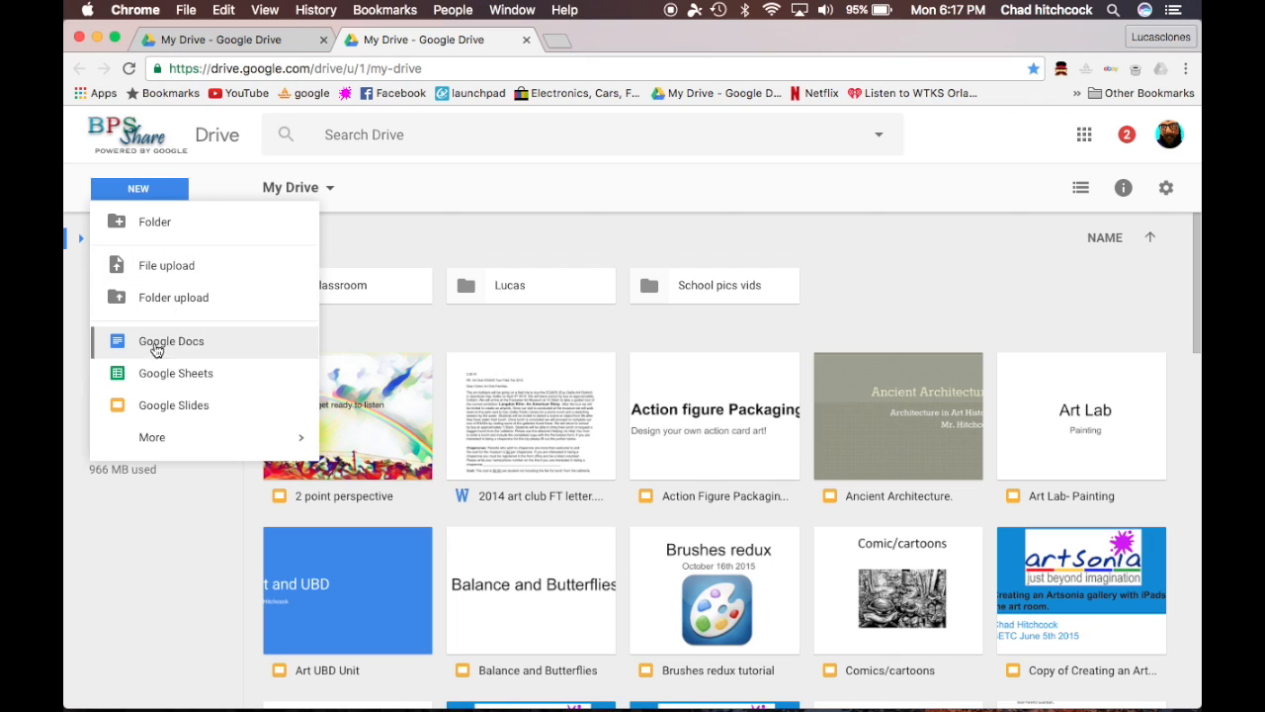
mouse_move(155, 438)
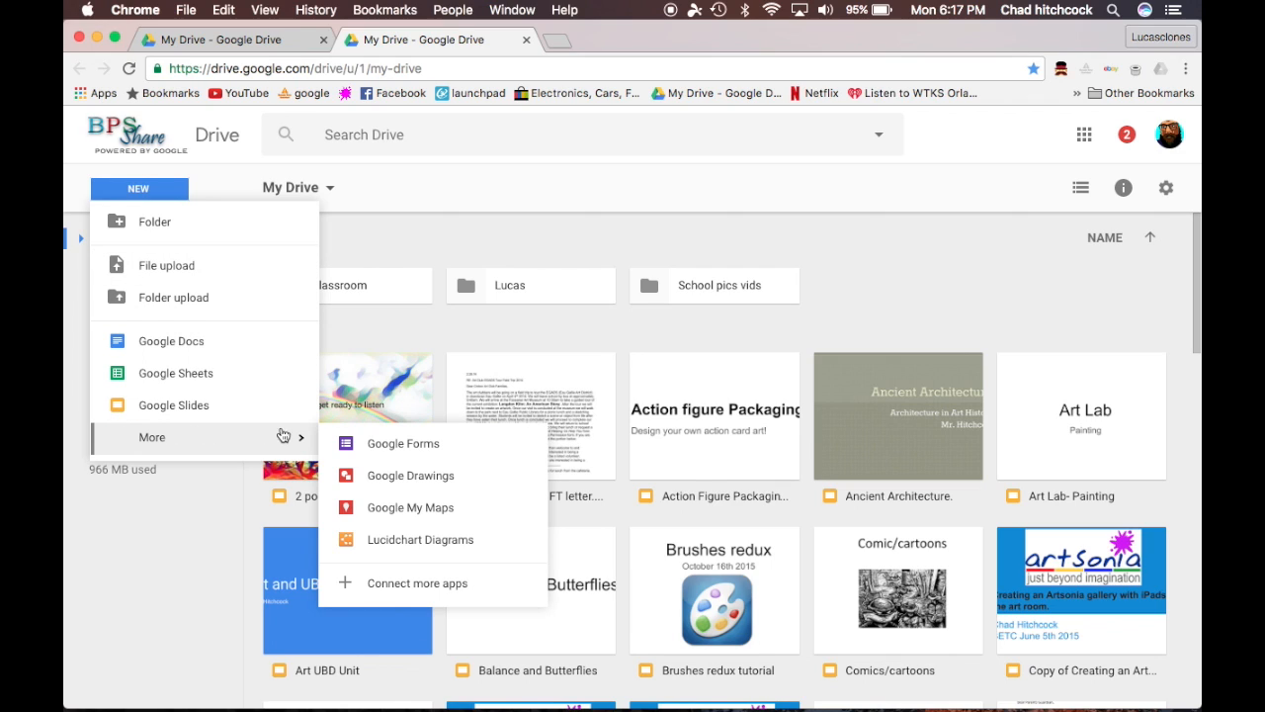
left_click(384, 476)
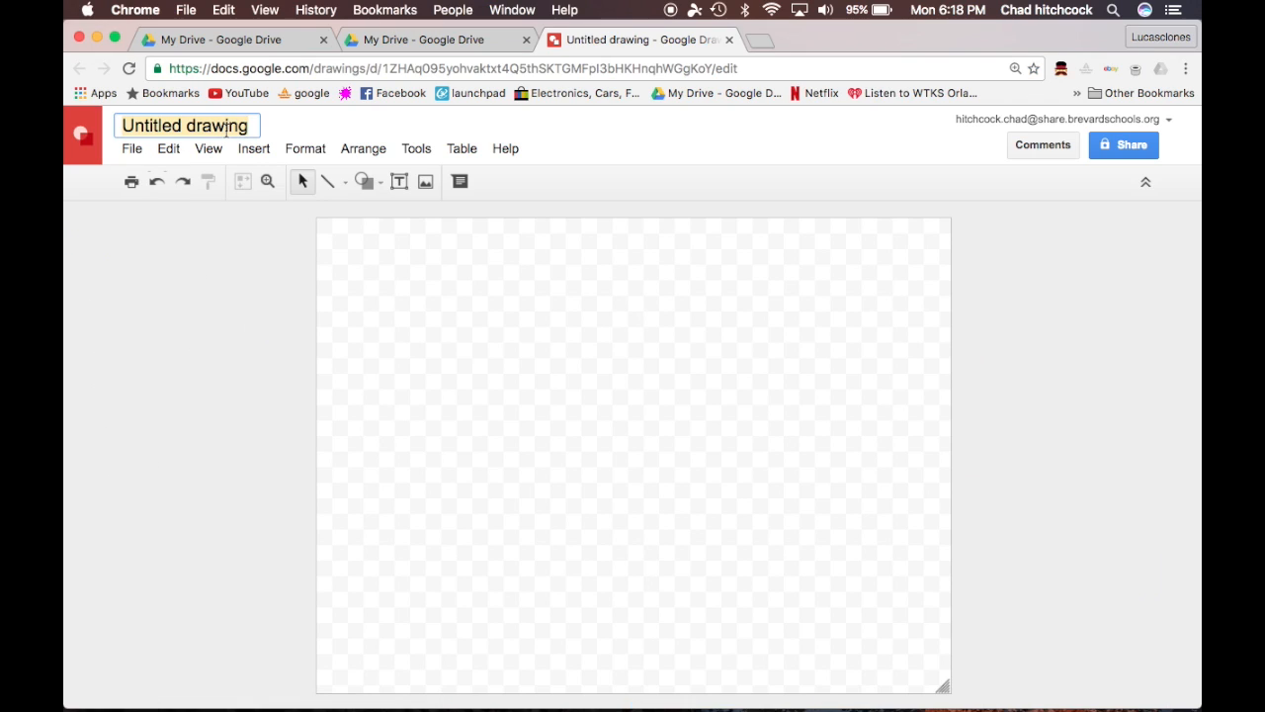
Rename the untitled drawing with the owner's first name in possessive form followed by "drawing 1".
type("Chad's ")
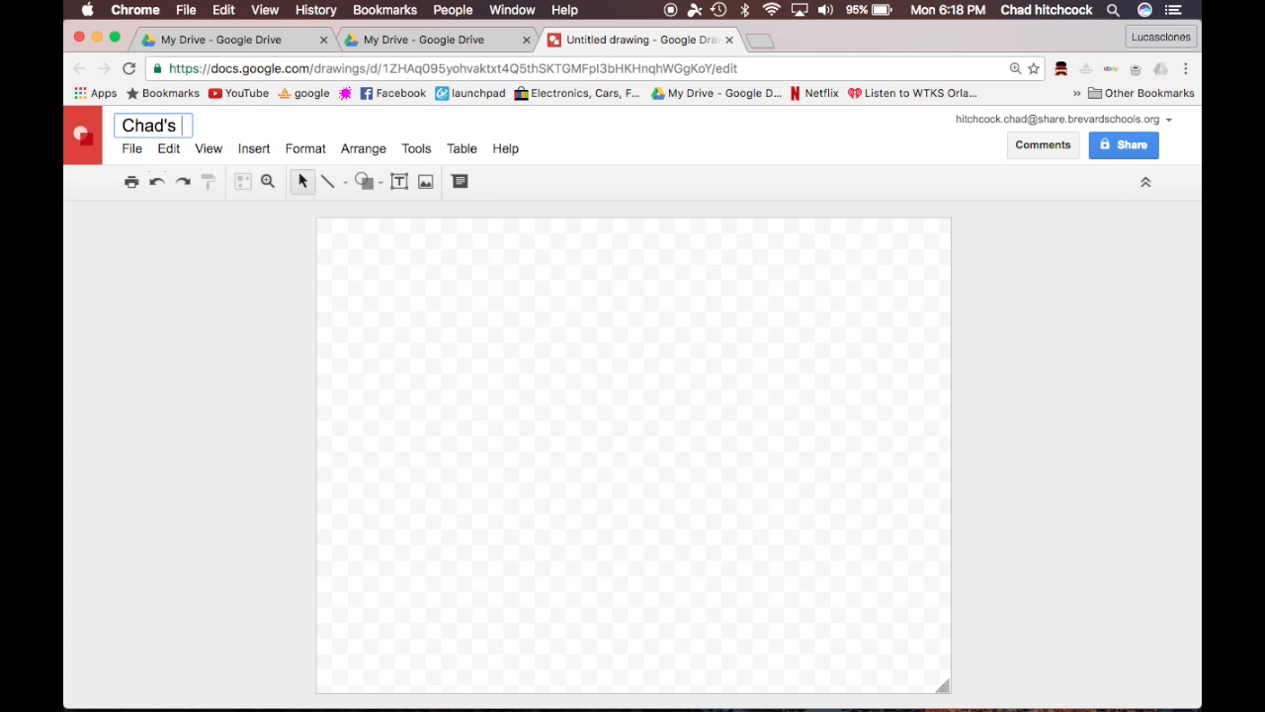
type("drawing 1")
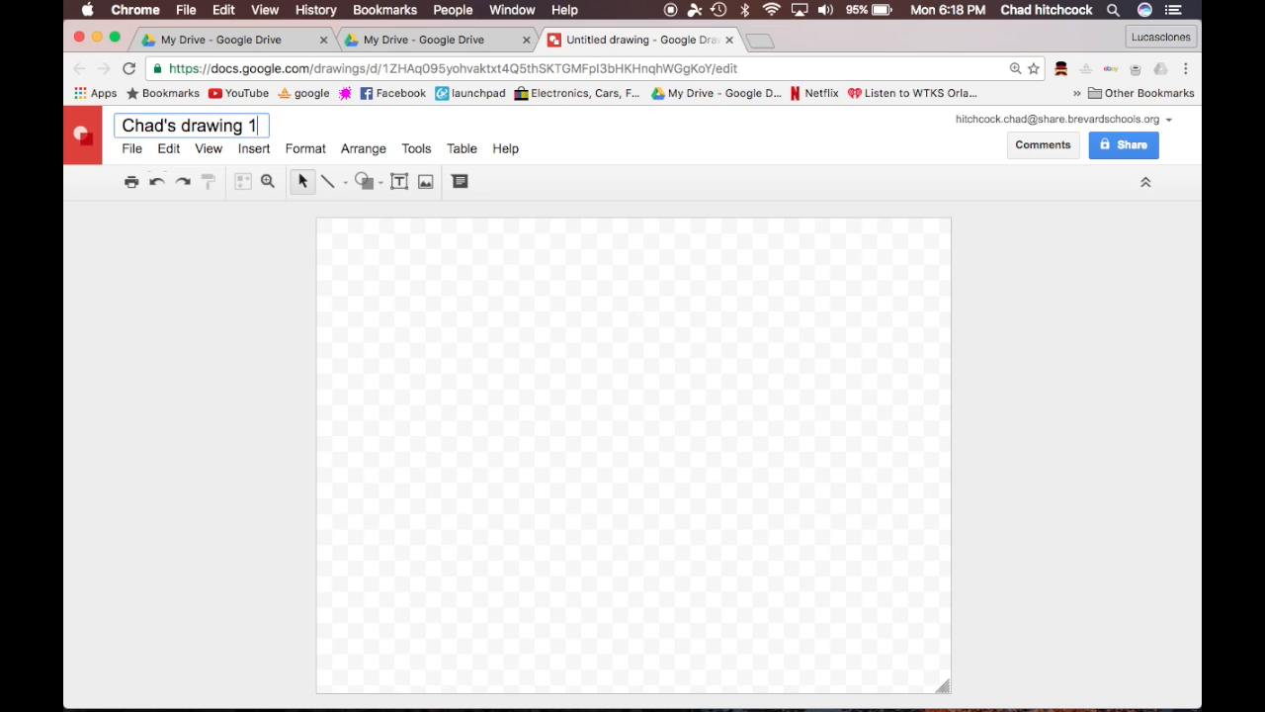
key("Return")
Set the drawing's page size to a custom 10 x 10 inches.
left_click(133, 151)
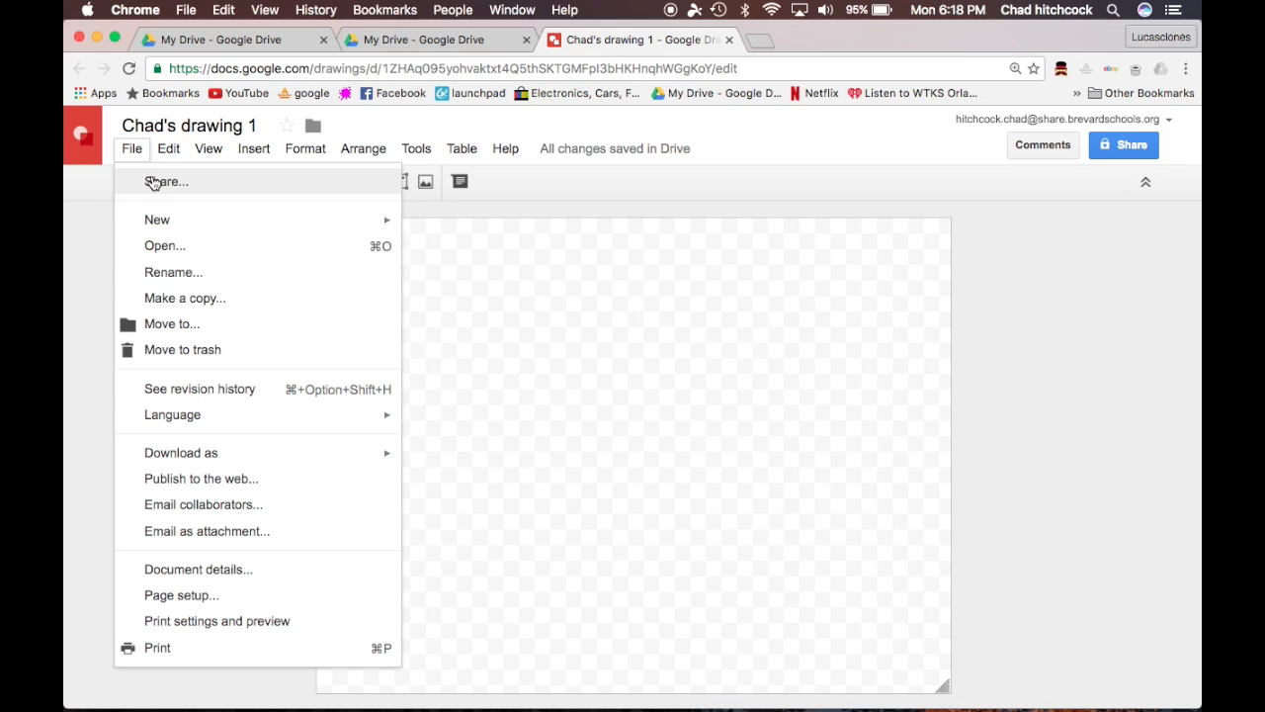
left_click(180, 597)
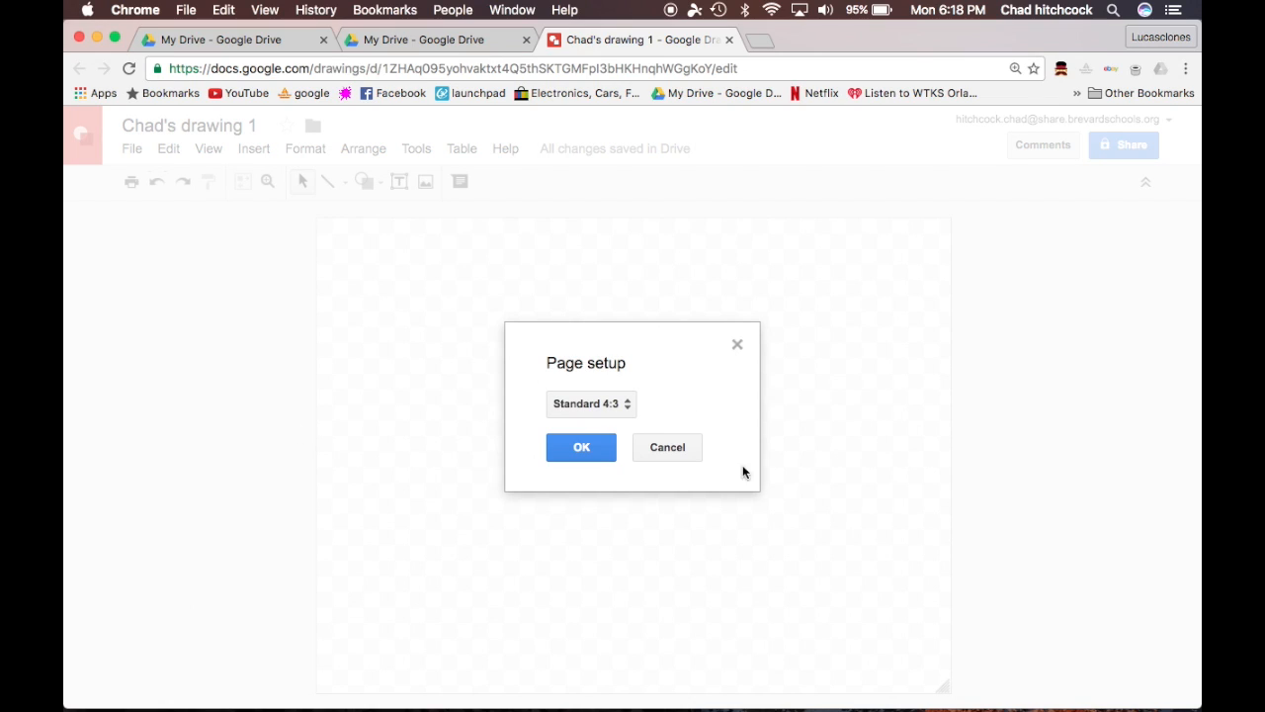
left_click(628, 406)
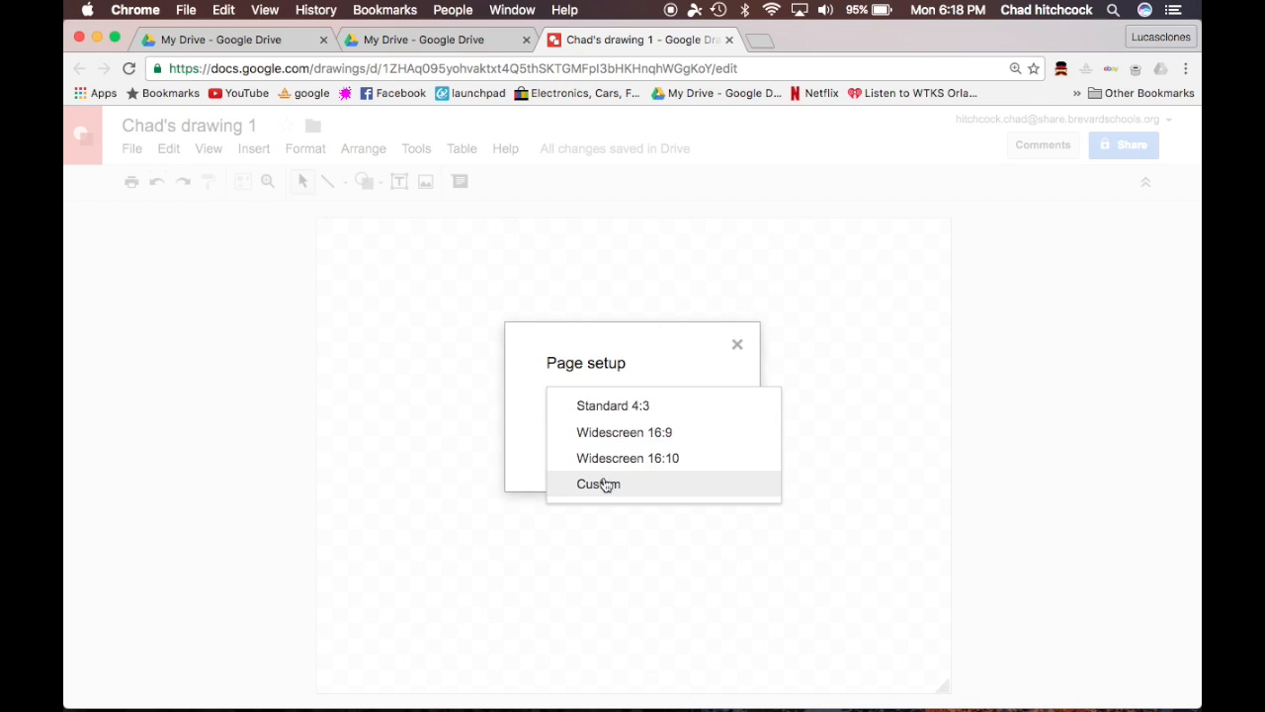
left_click(598, 483)
left_click(631, 435)
type("10")
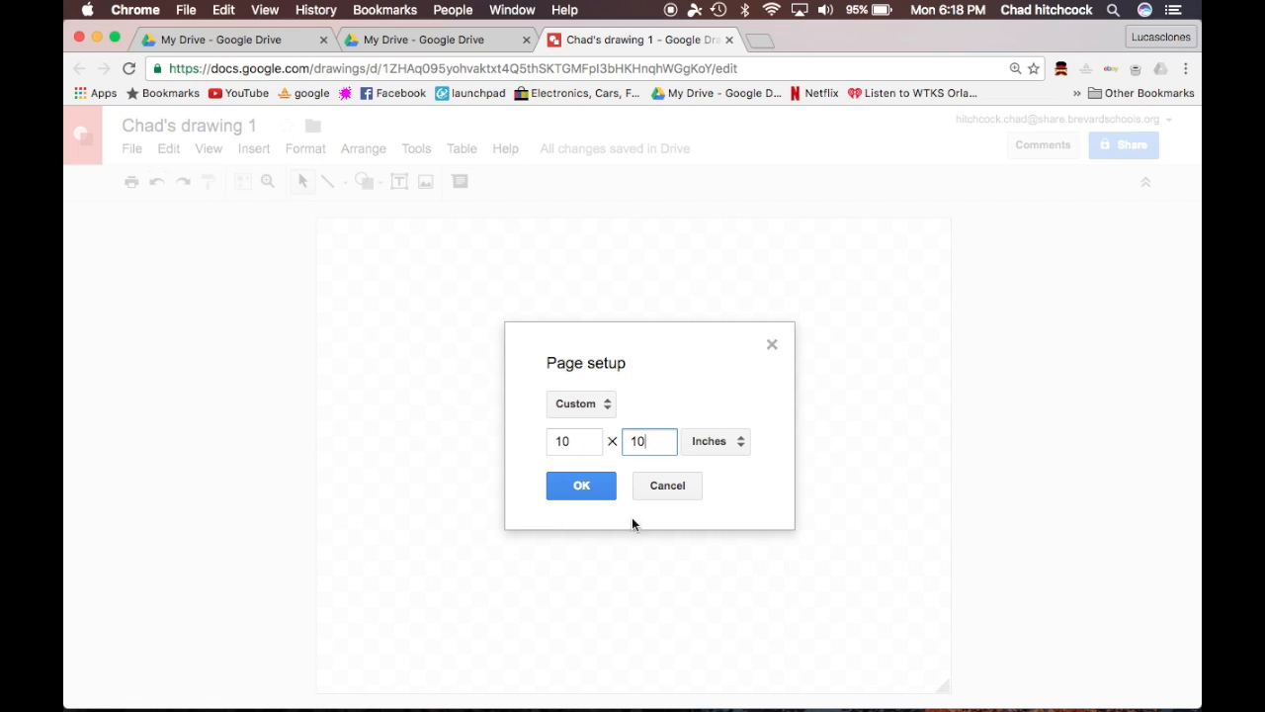
left_click(583, 491)
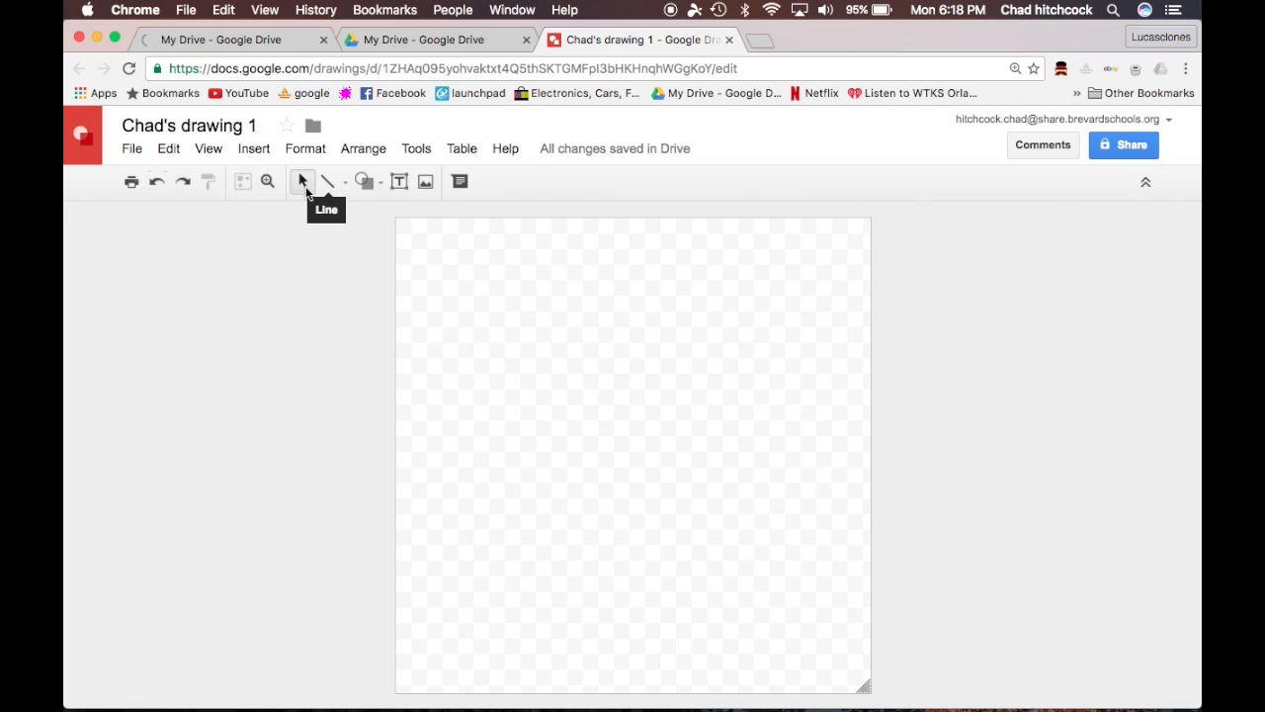
Draw a closed four-sided shape with the Polyline tool in the empty area left of the page.
left_click(303, 191)
left_click(343, 186)
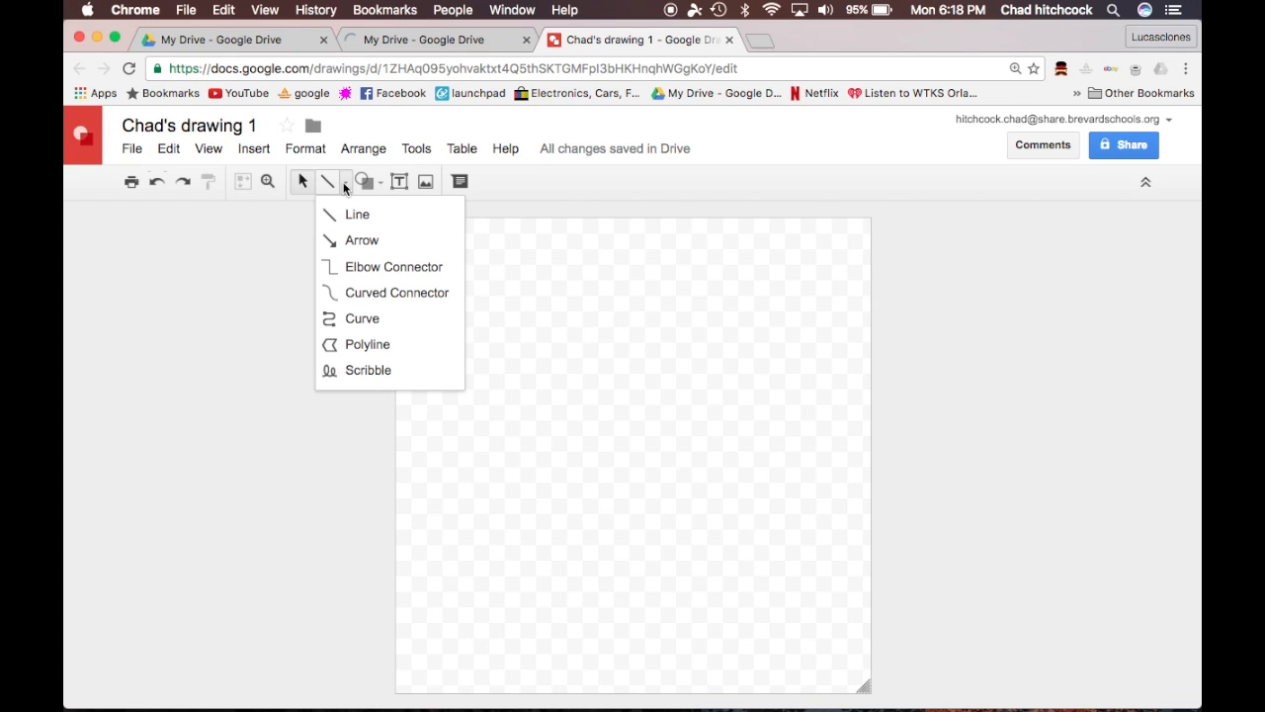
left_click(354, 348)
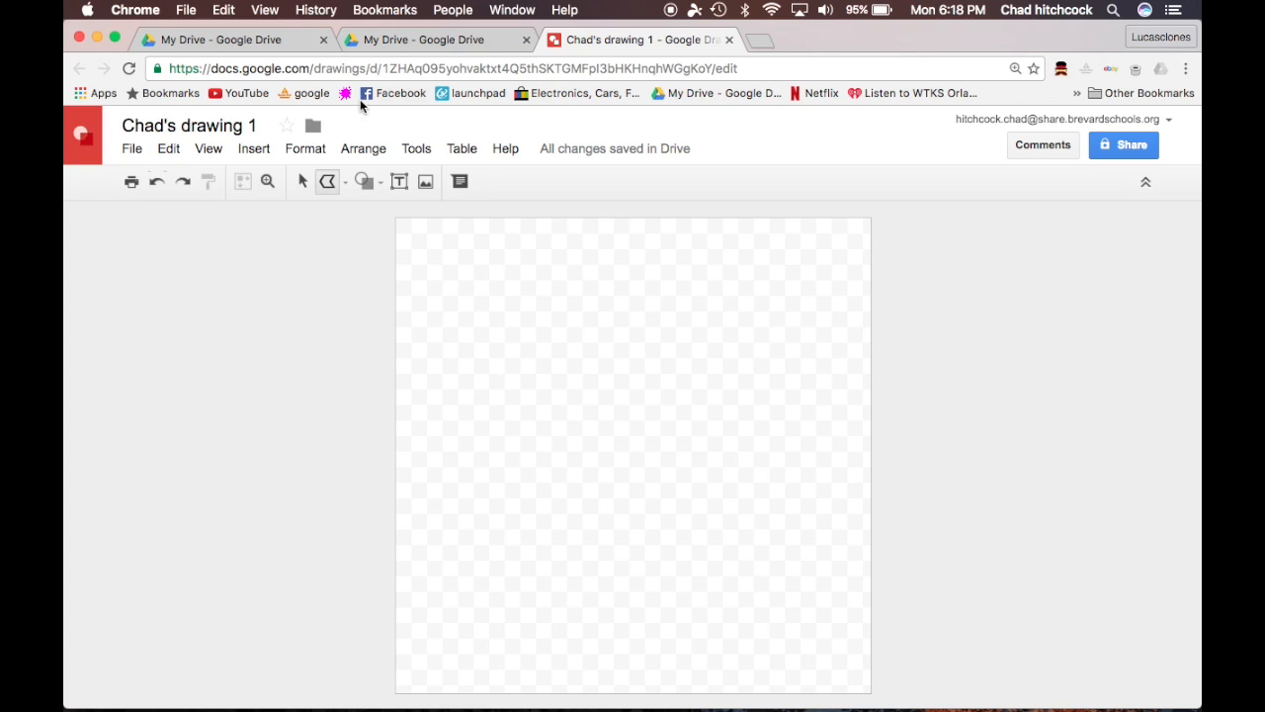
left_click(350, 182)
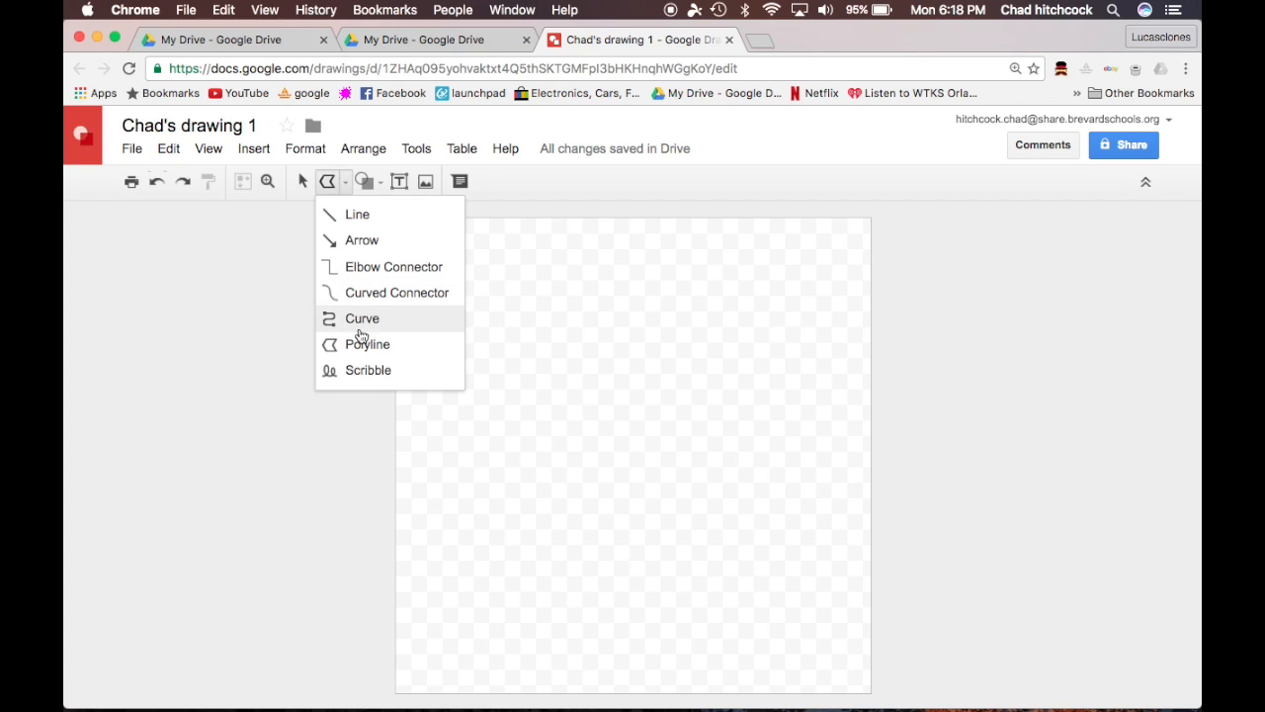
left_click(278, 279)
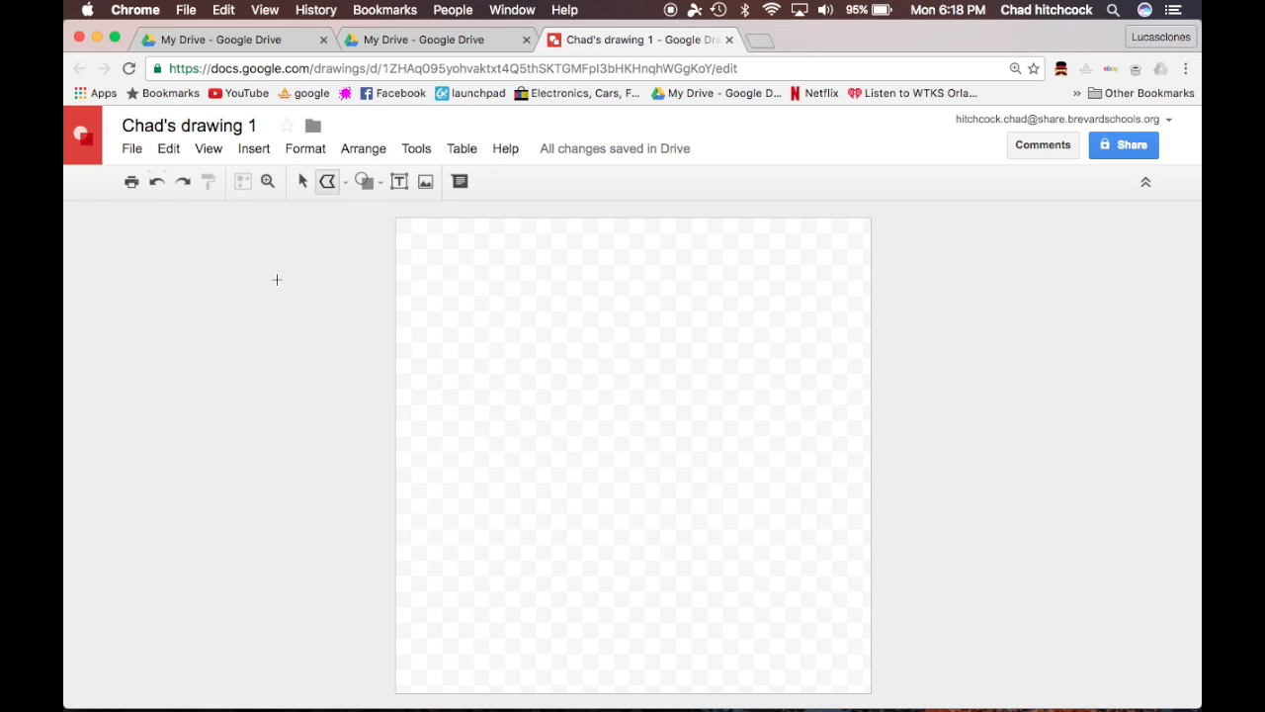
left_click(322, 313)
left_click(250, 362)
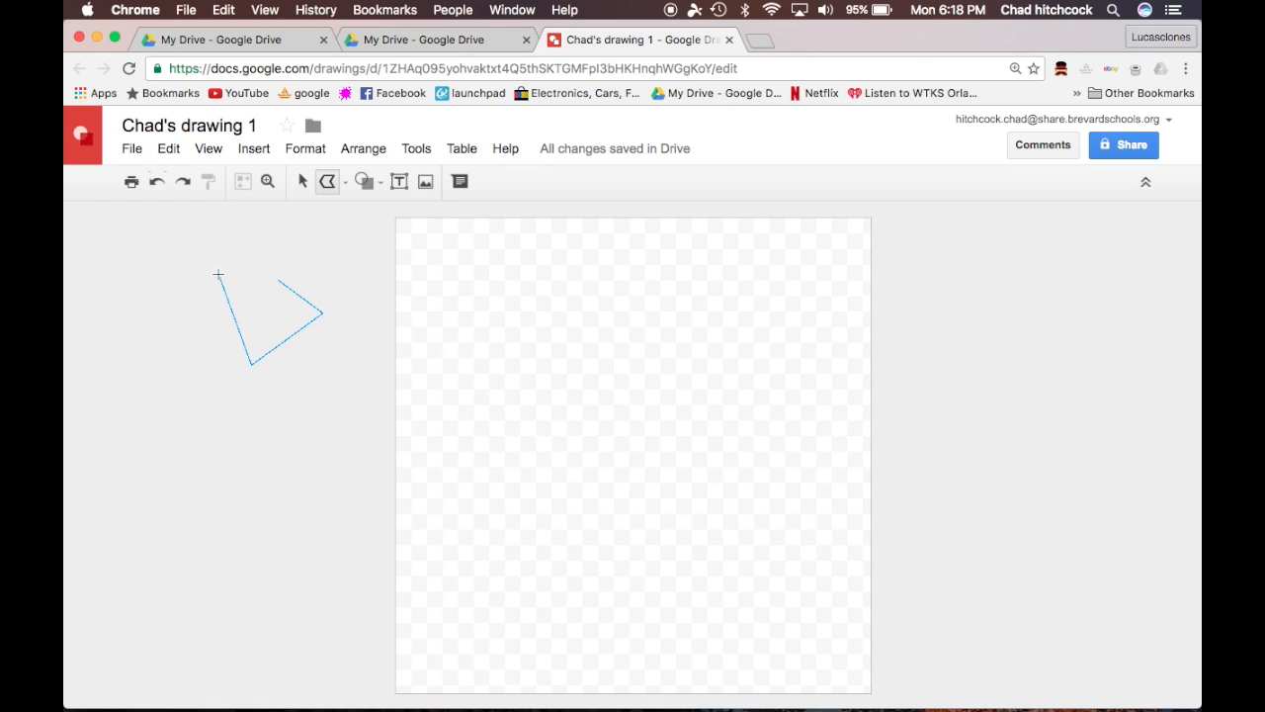
left_click(281, 284)
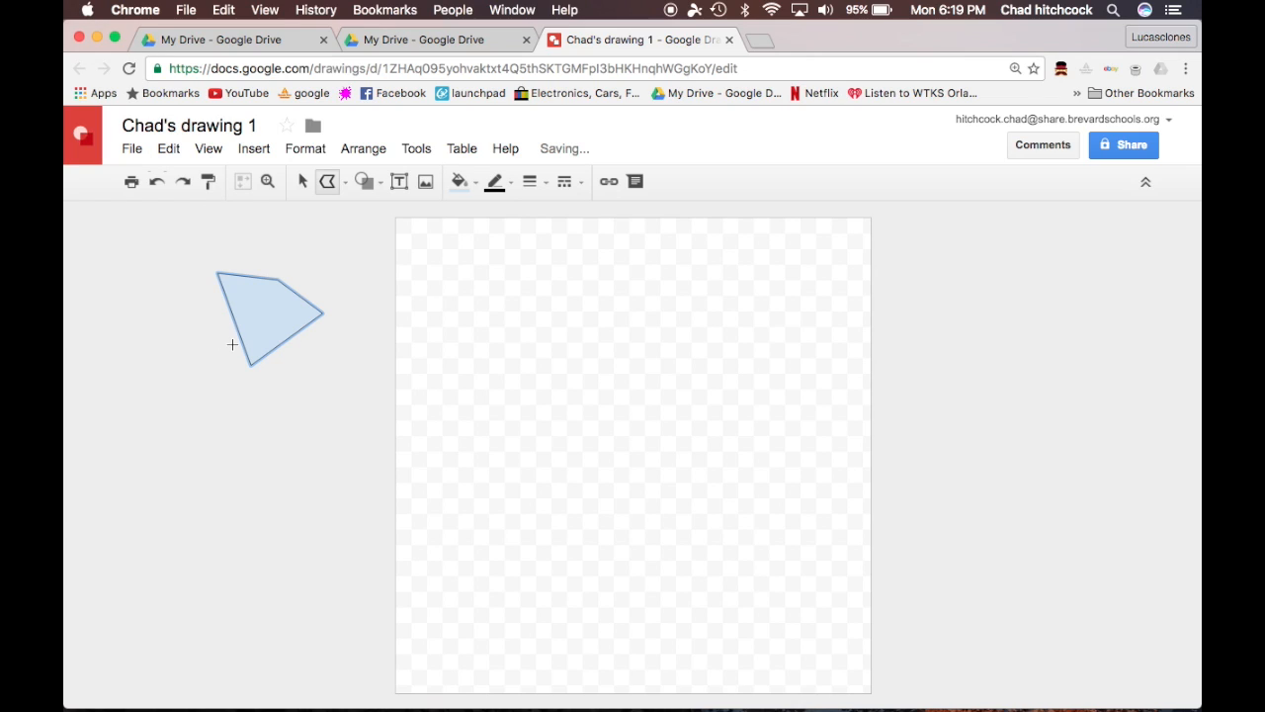
Fill the four-sided shape with black and change the fill to light orange.
left_click(481, 186)
left_click(467, 266)
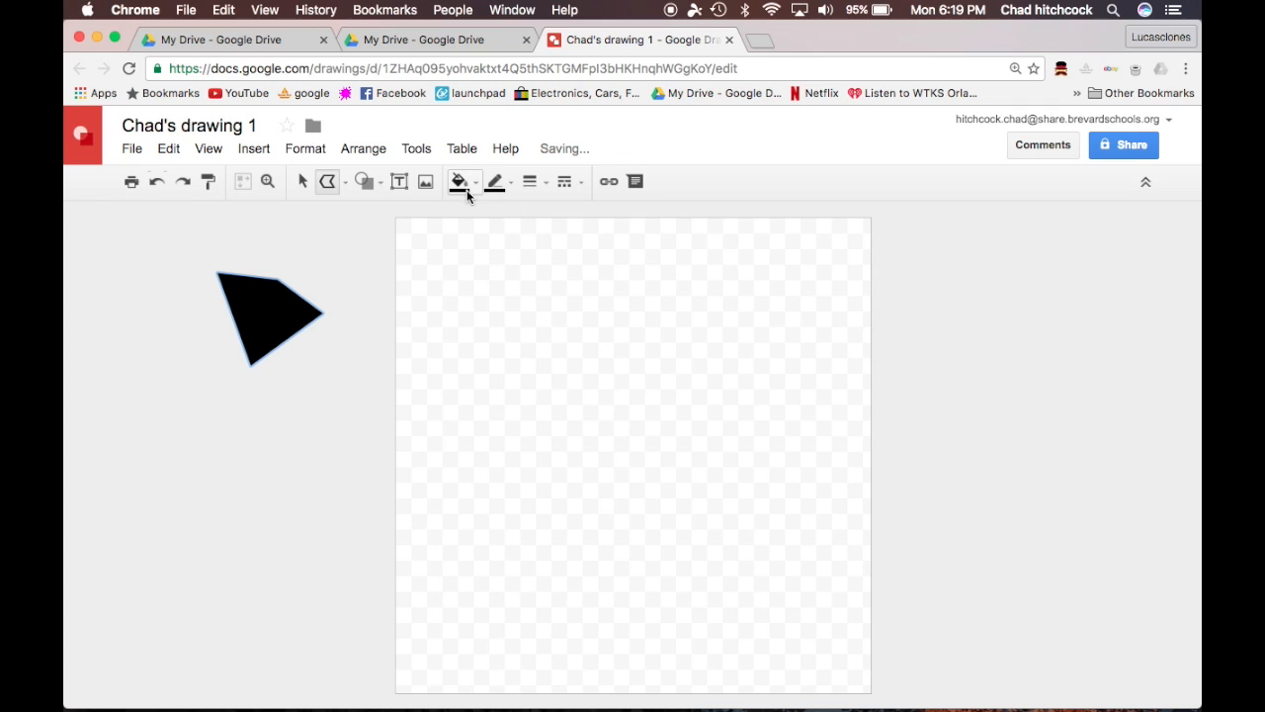
left_click(467, 193)
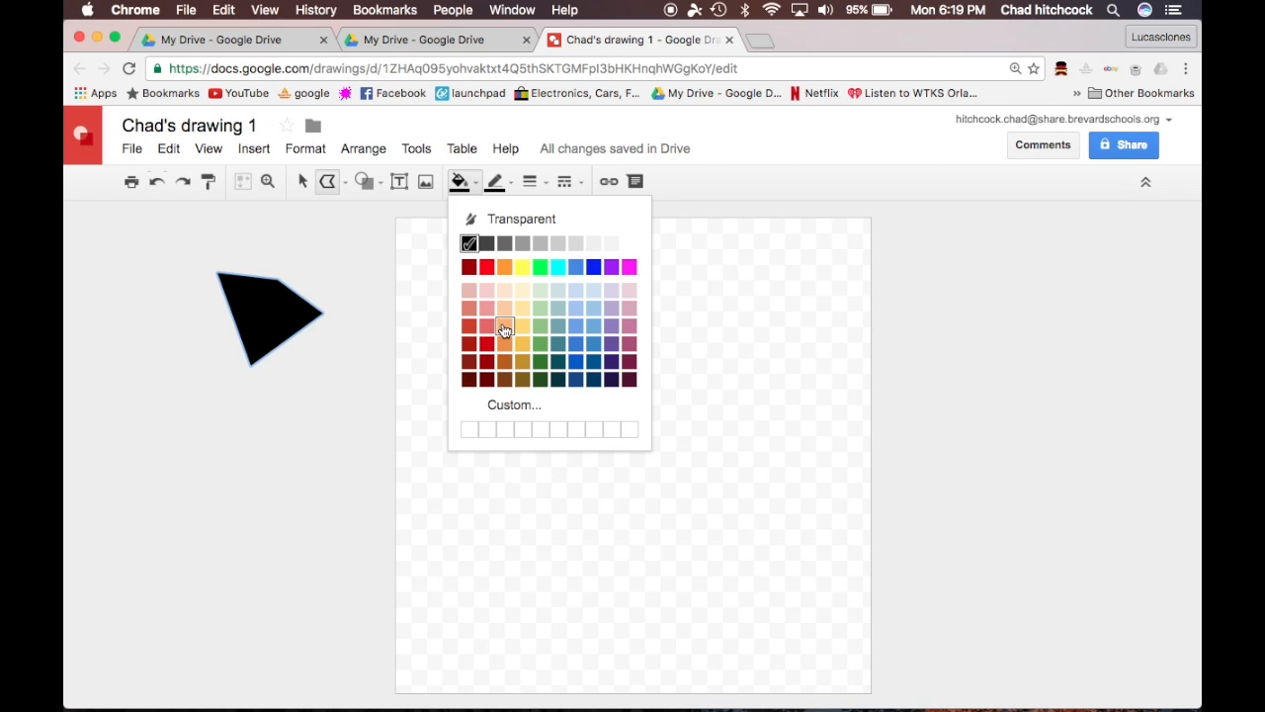
left_click(504, 327)
Try a dark grey outline on the four-sided shape and make the outline transparent.
left_click(508, 177)
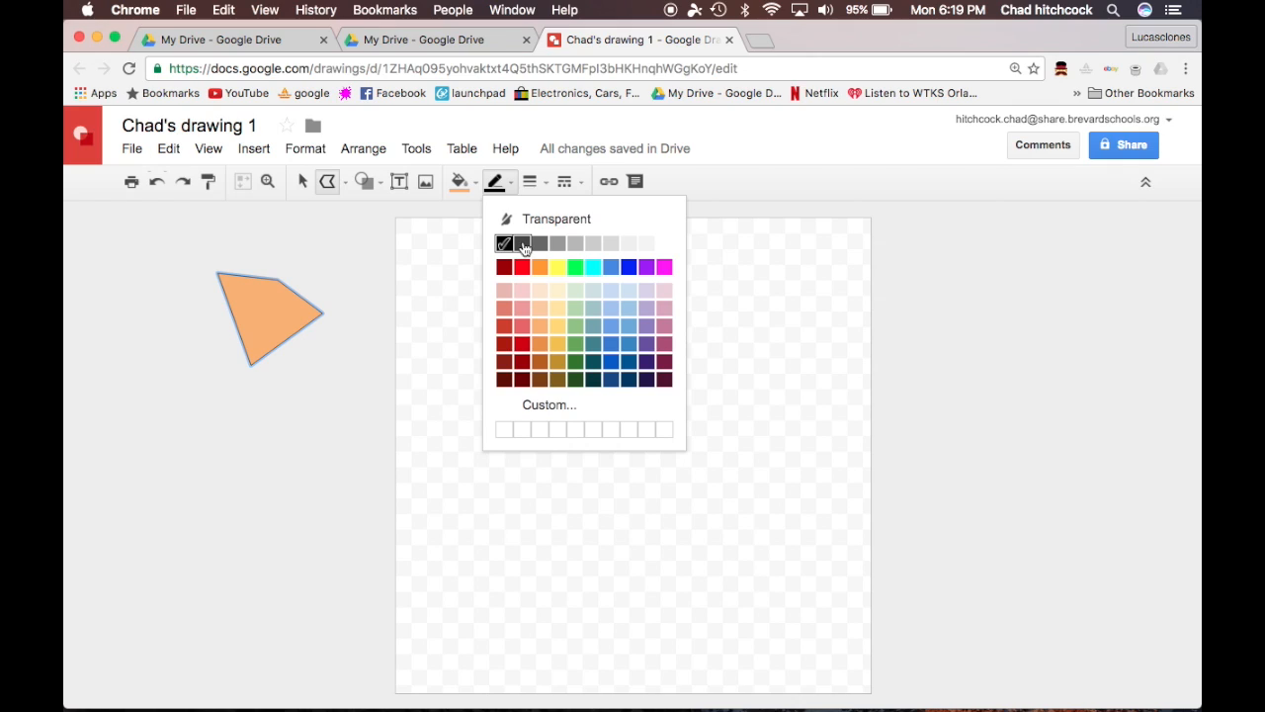
left_click(523, 244)
left_click(510, 183)
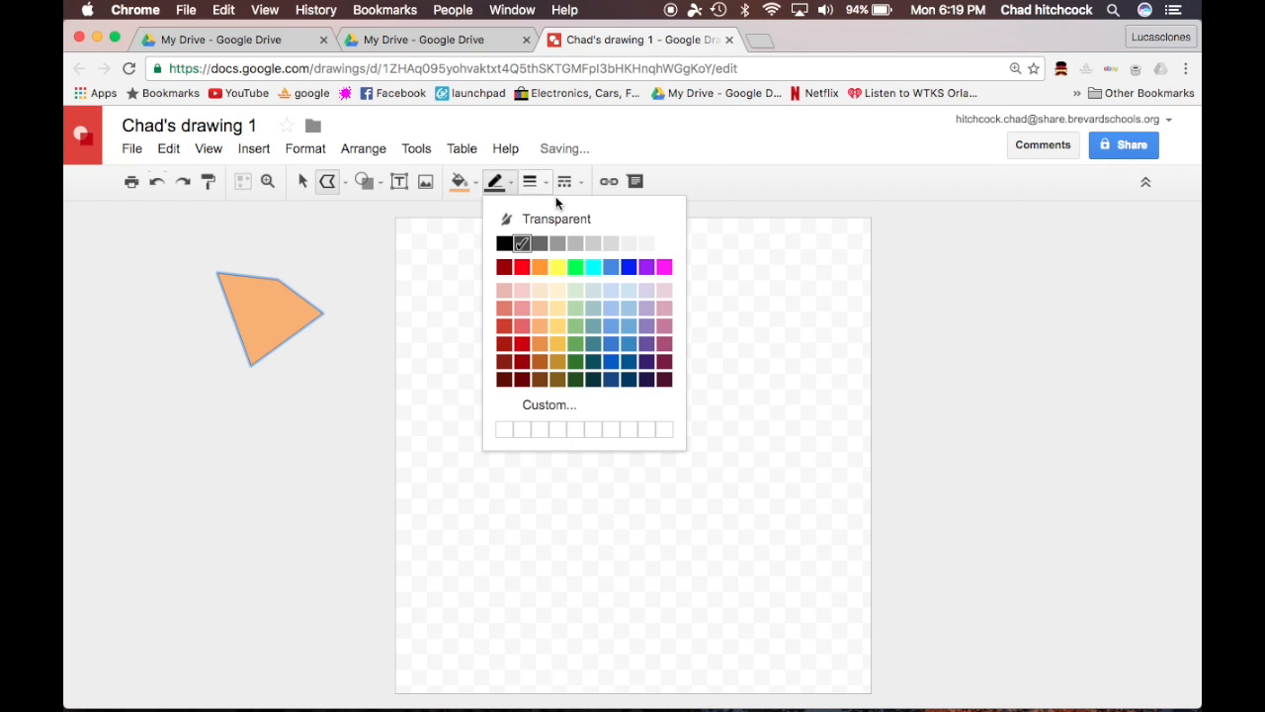
left_click(564, 218)
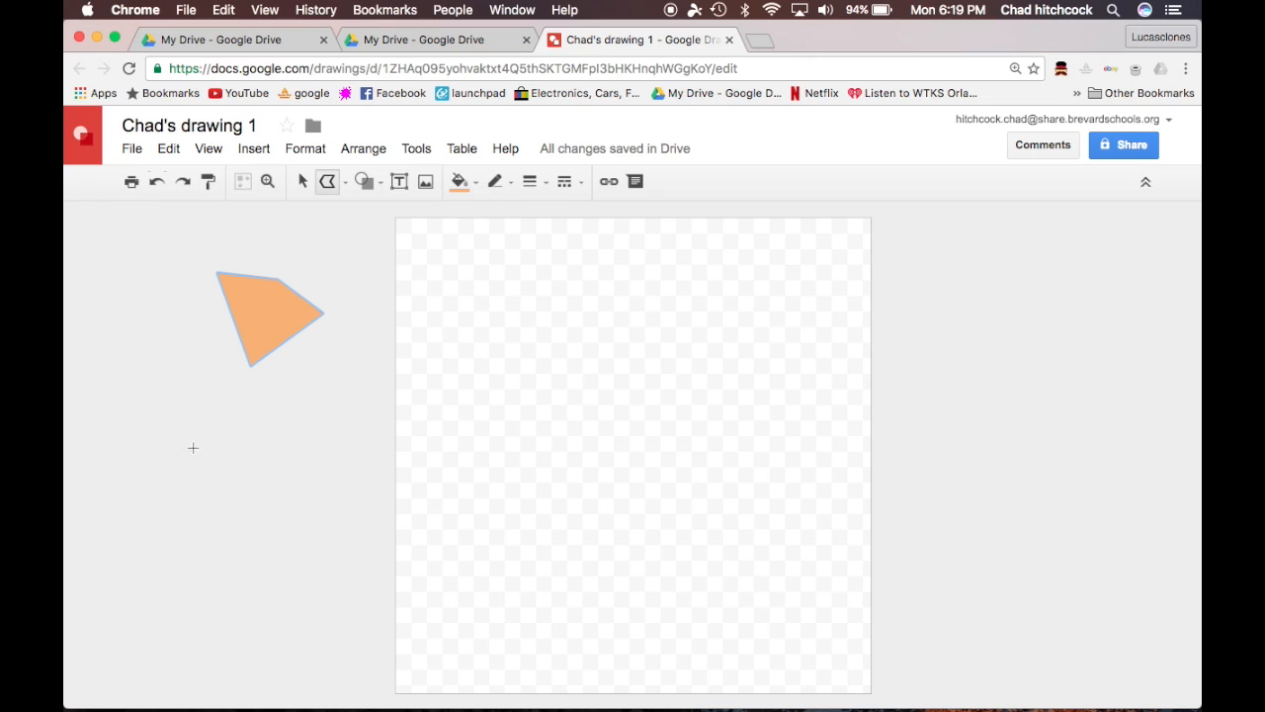
Fill the four-sided shape with the custom semi-transparent aqua colour #51f8ce83.
left_click(474, 186)
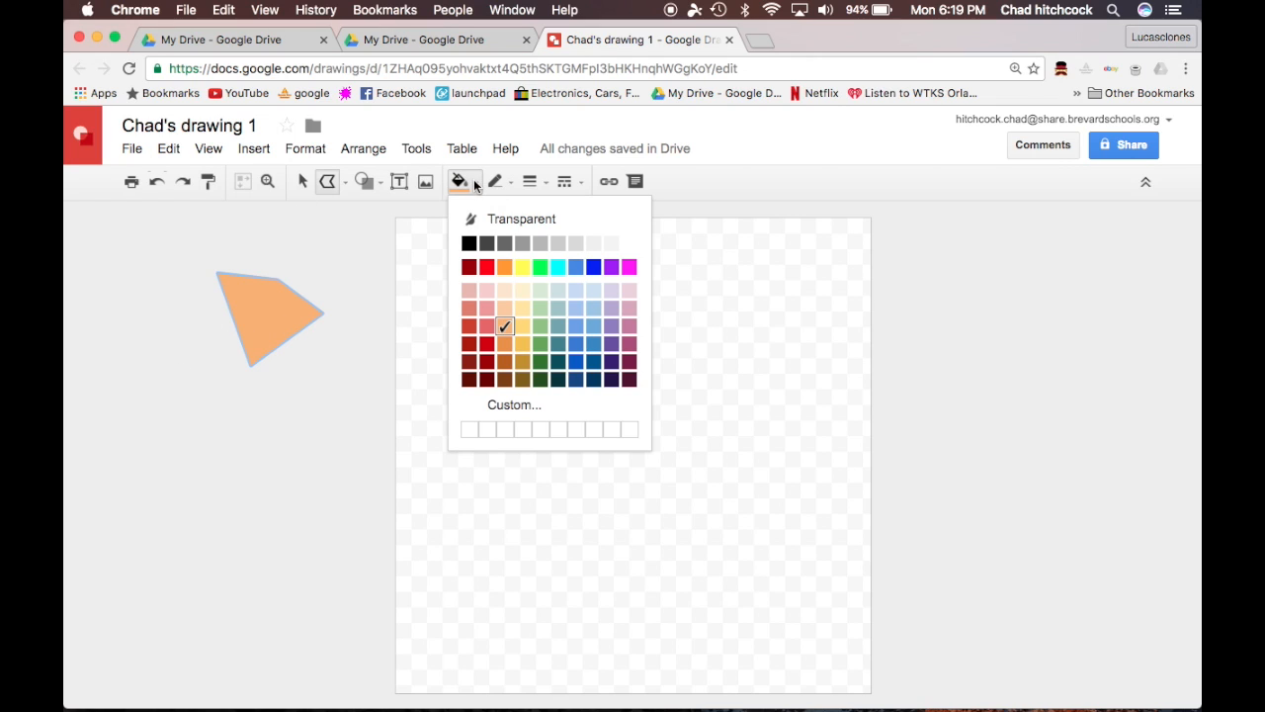
left_click(486, 404)
left_click(657, 370)
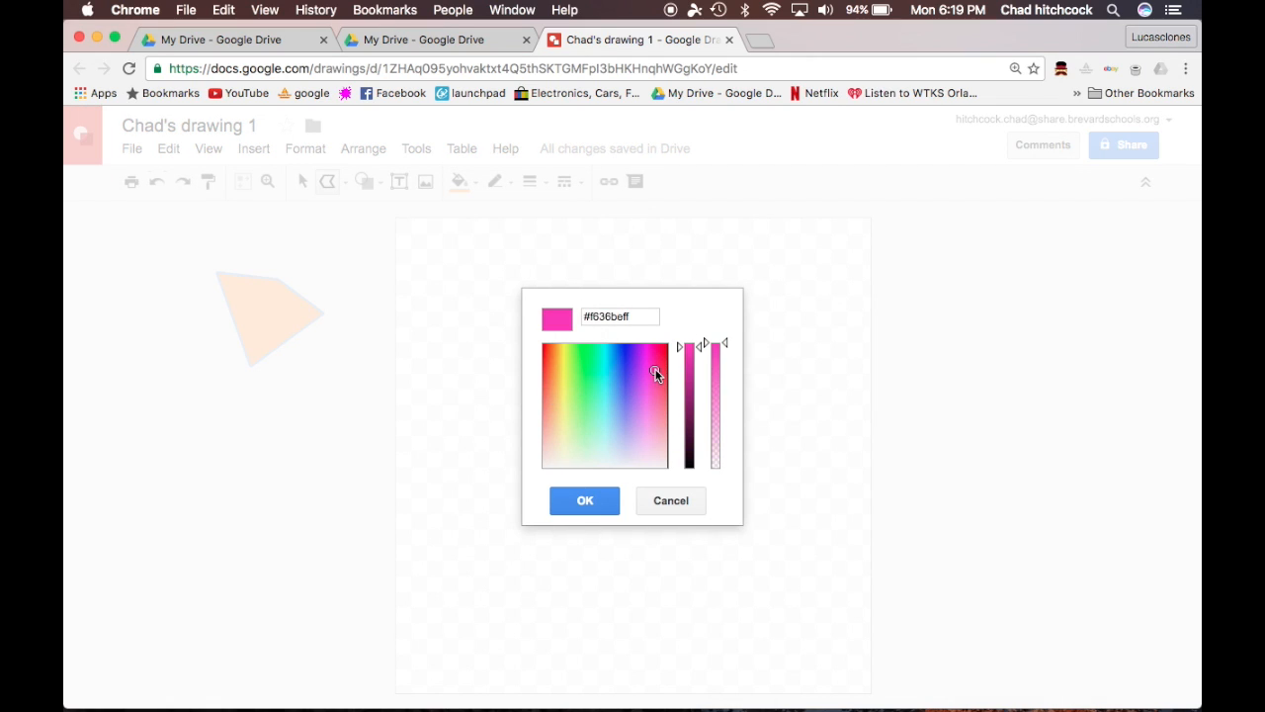
left_click(619, 466)
left_click(581, 393)
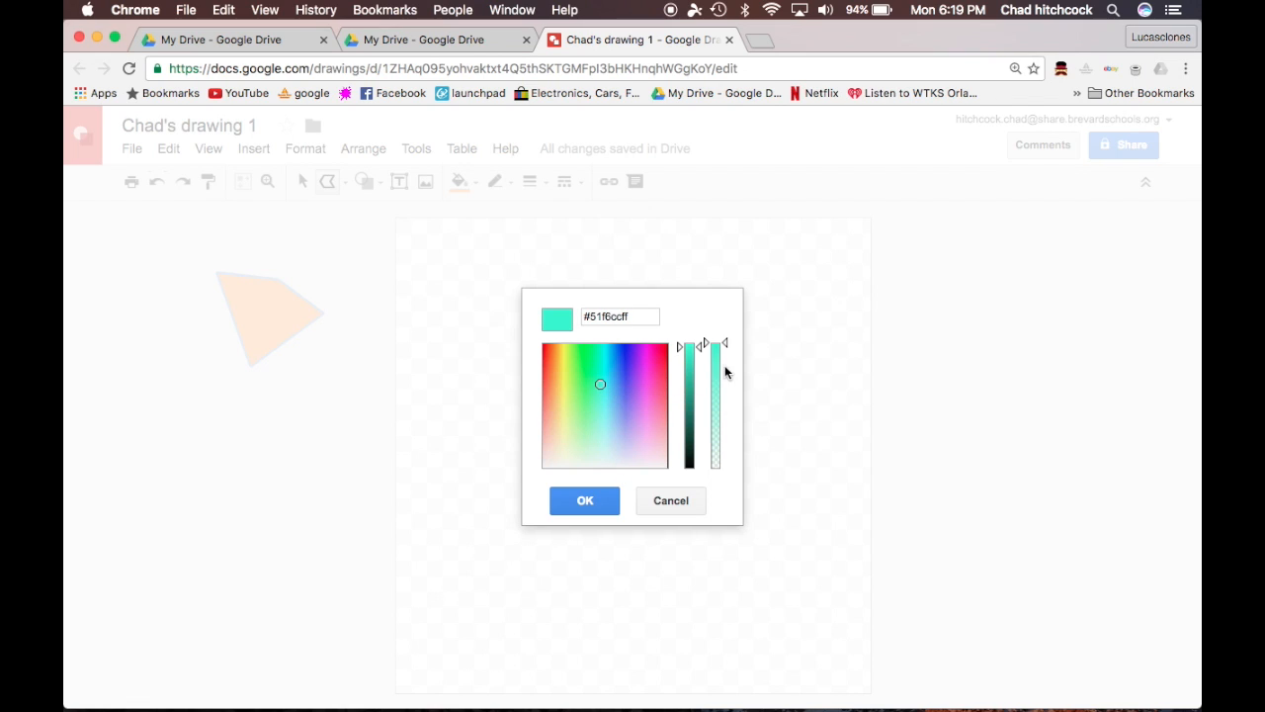
mouse_move(681, 348)
left_mouse_down()
mouse_move(684, 413)
mouse_move(692, 349)
mouse_move(705, 415)
mouse_move(717, 358)
mouse_move(709, 438)
mouse_move(714, 342)
mouse_move(709, 402)
left_mouse_up()
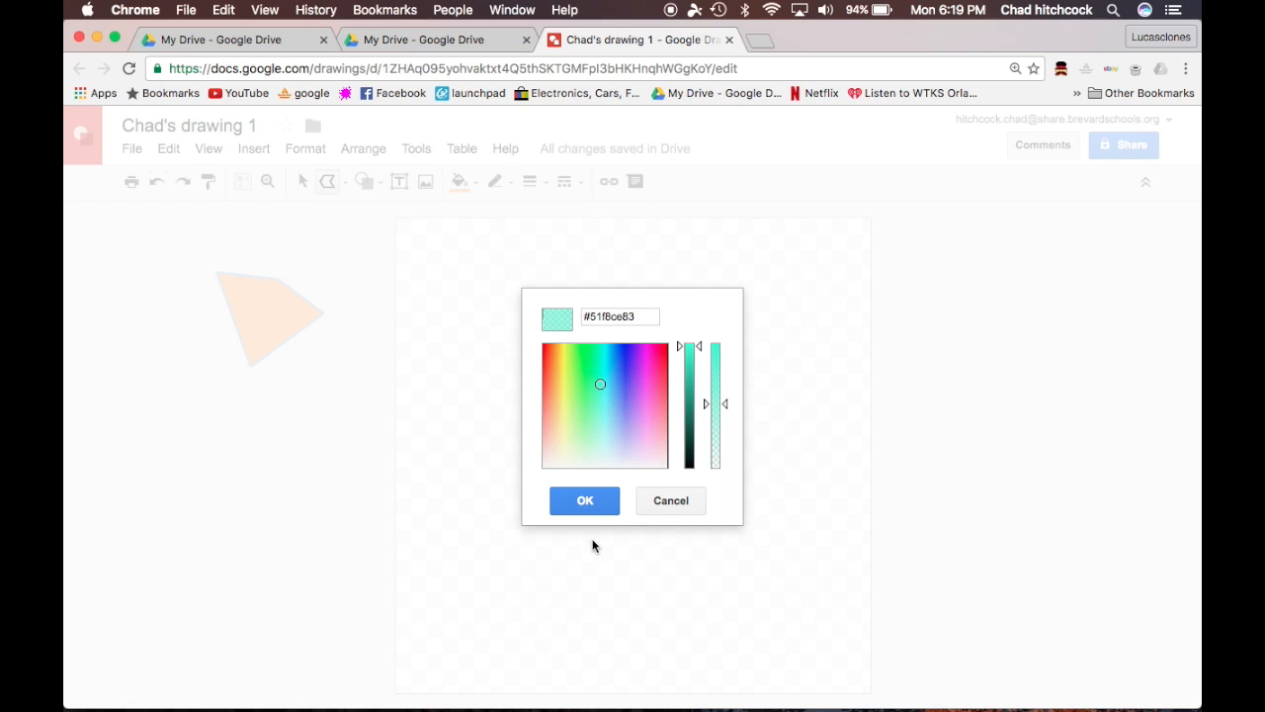
left_click(587, 501)
left_click(459, 181)
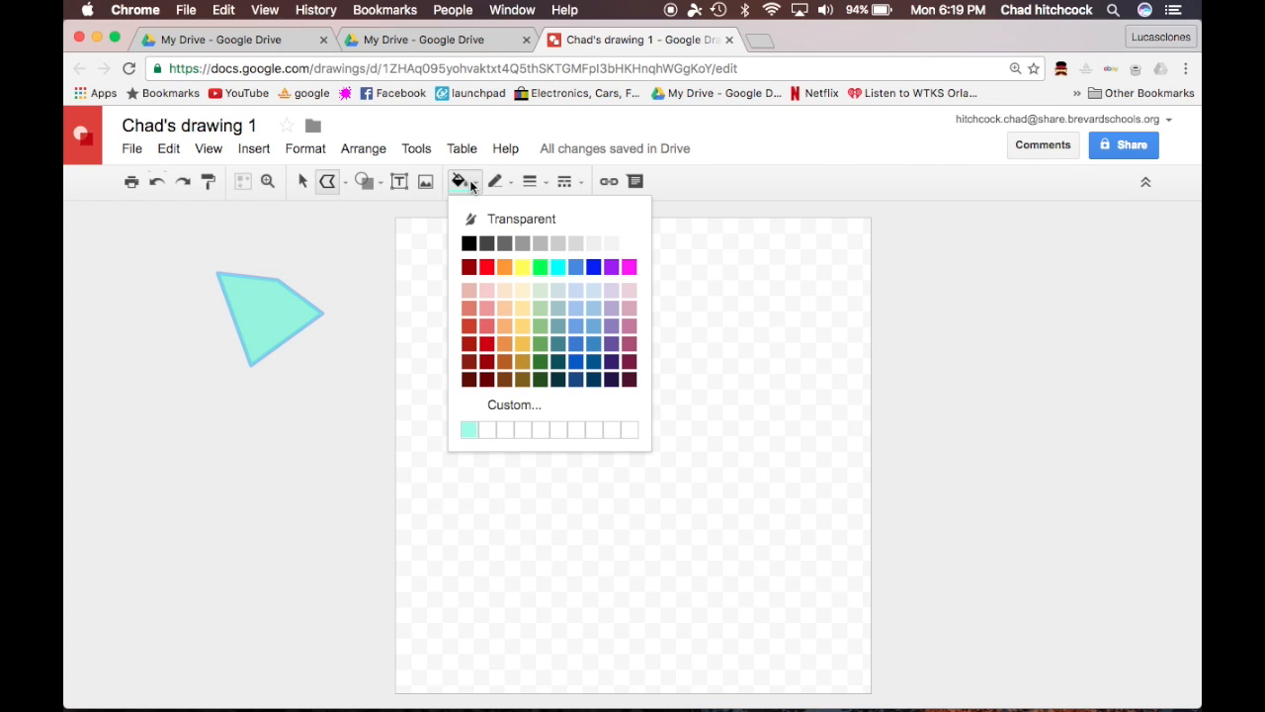
left_click(478, 185)
Draw a large, nearly circular oval covering most of the page and move it close to the page's centre.
left_click(381, 182)
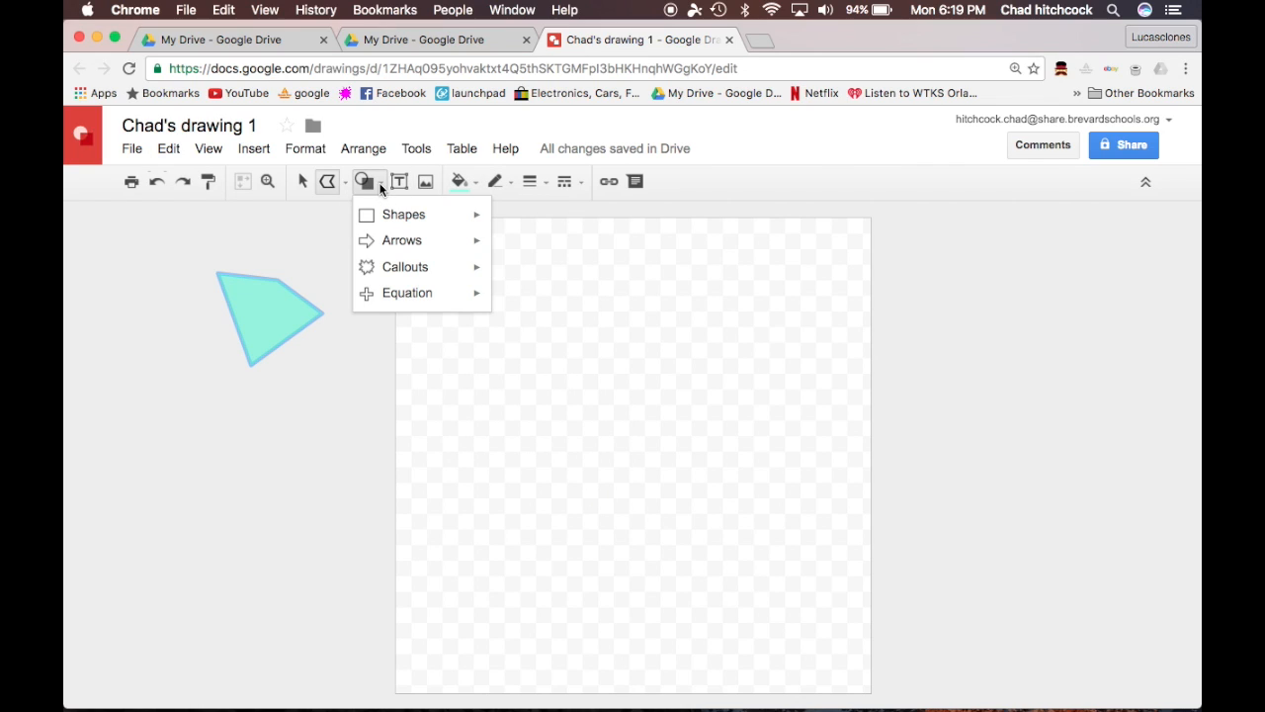
mouse_move(464, 213)
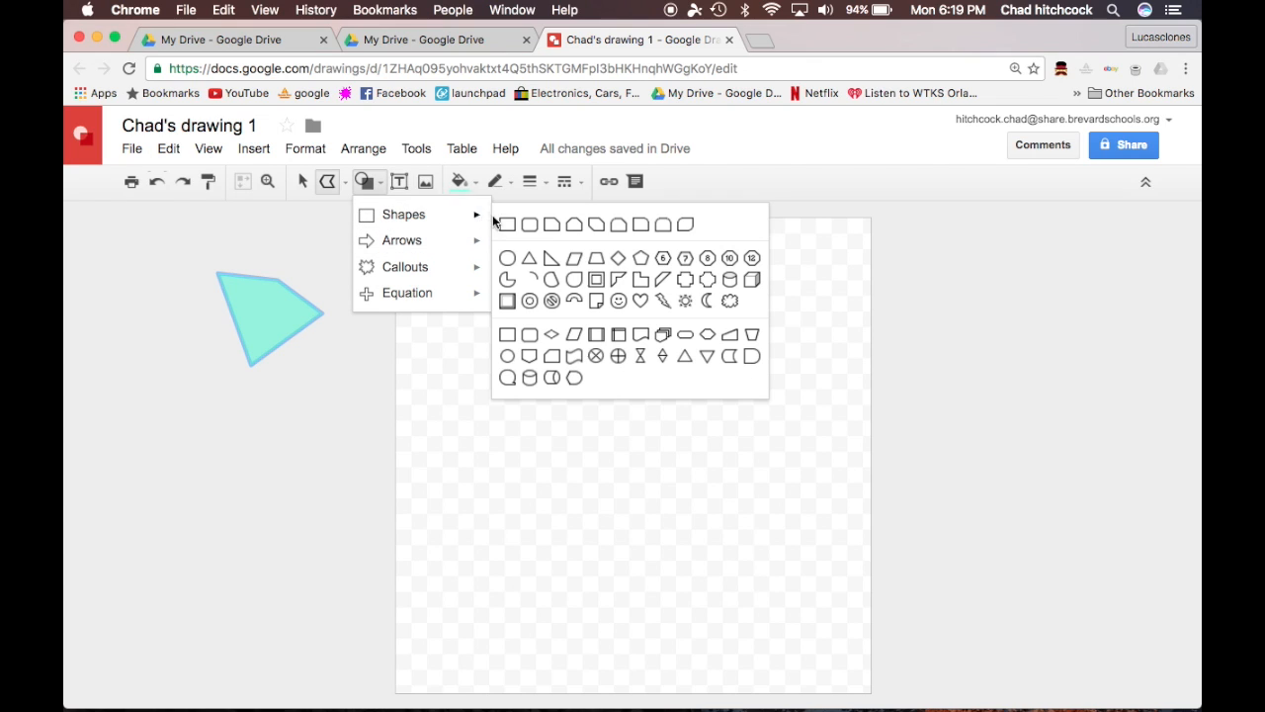
left_click(506, 255)
left_click_drag(436, 306, 801, 653)
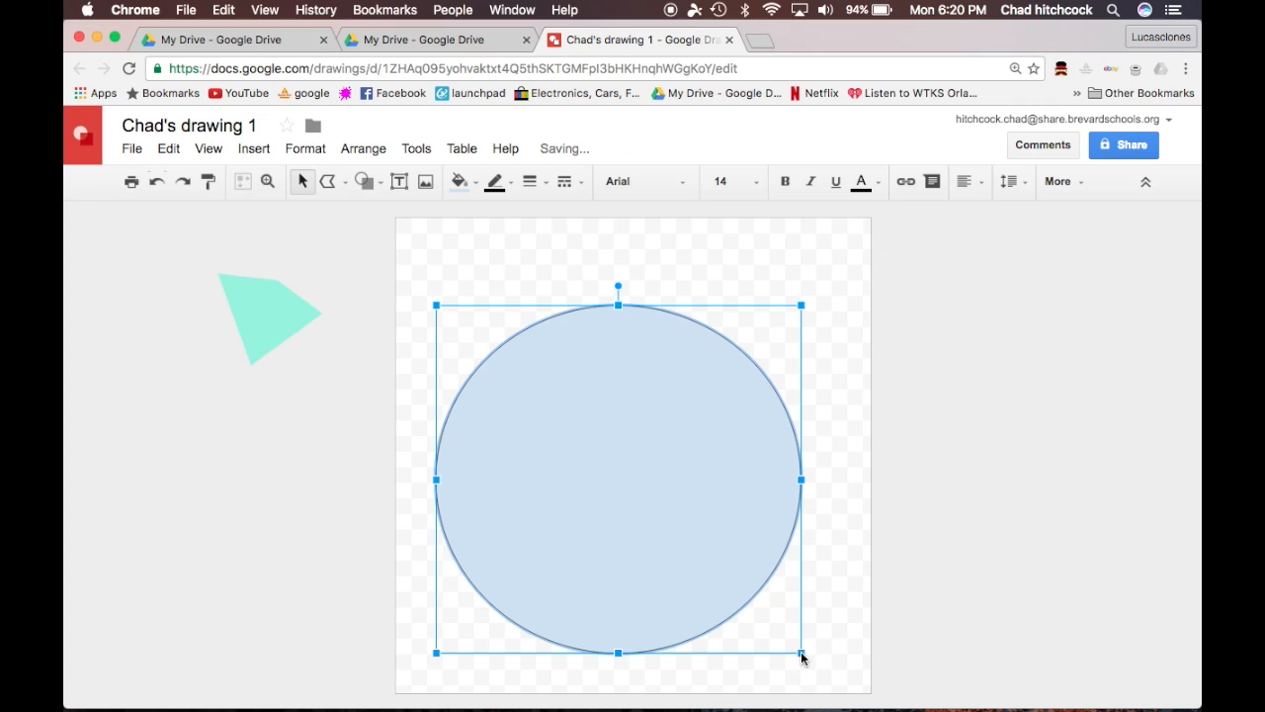
left_click_drag(641, 501, 621, 457)
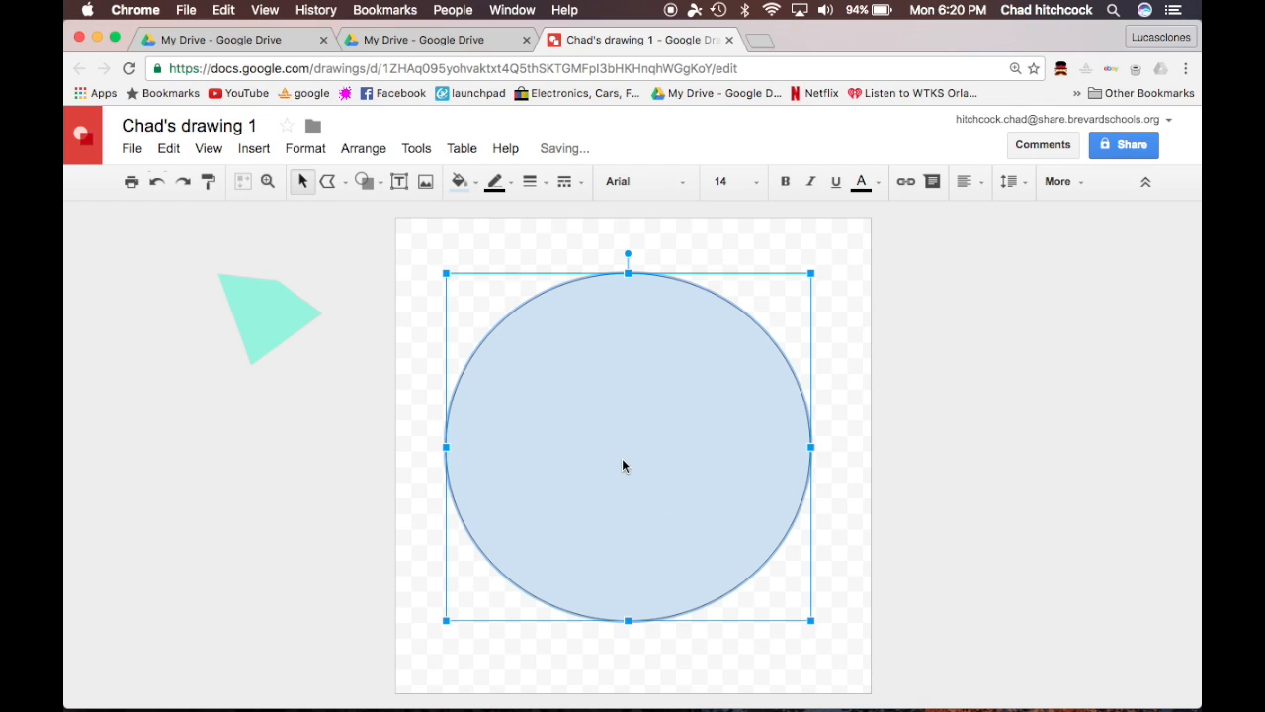
Center the large oval on the page both horizontally and vertically.
right_click(672, 439)
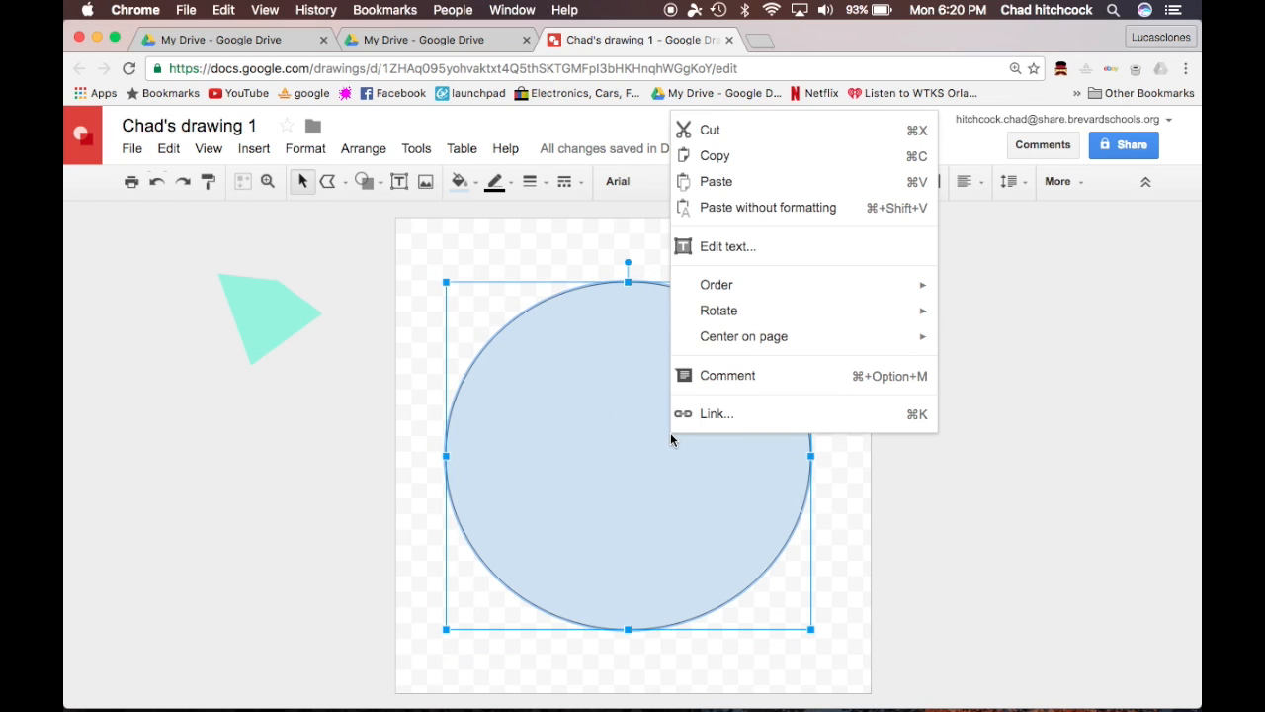
mouse_move(854, 341)
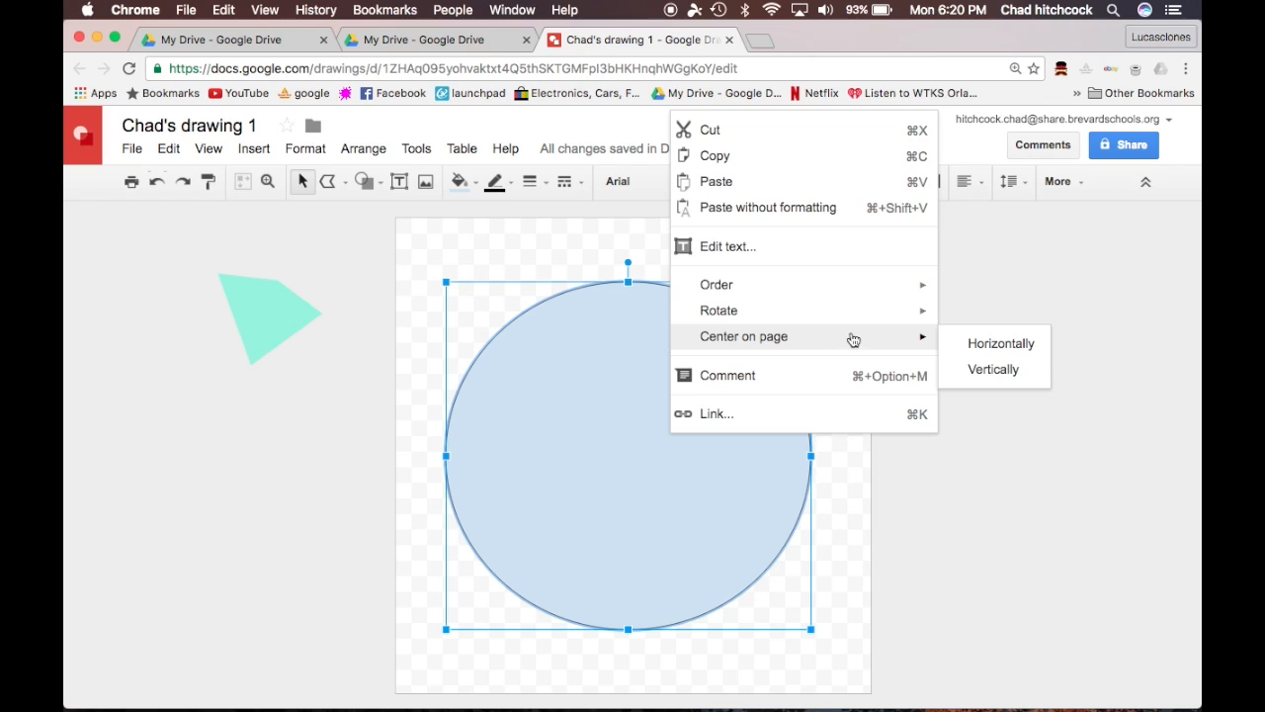
left_click(1000, 343)
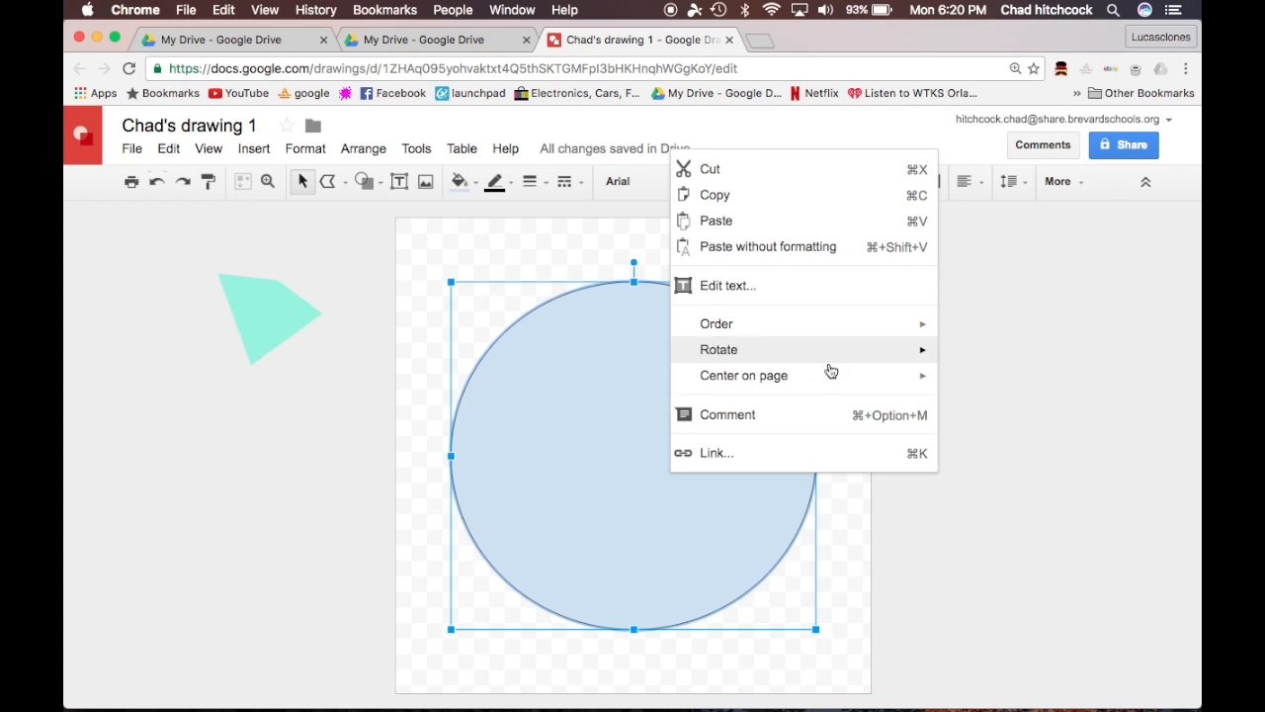
mouse_move(894, 387)
left_click(965, 408)
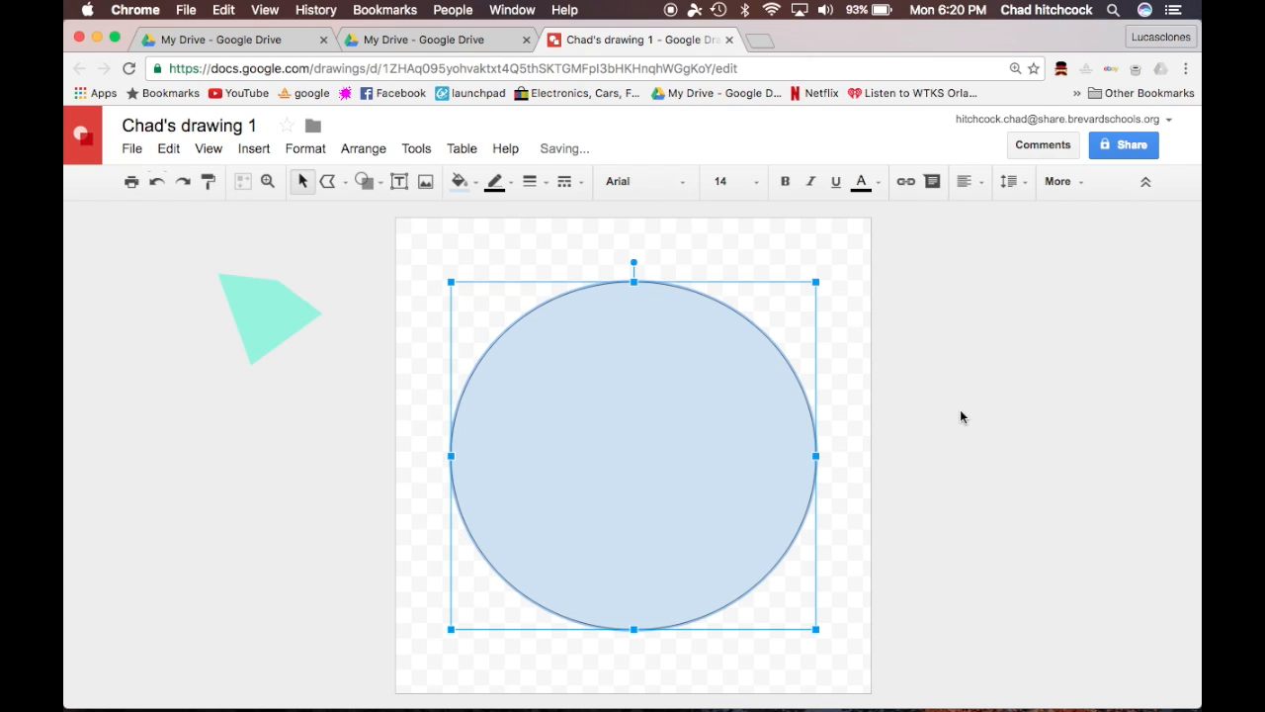
Fill the front oval with dark grey, shrink it and position it inside the yellow oval.
left_click(460, 181)
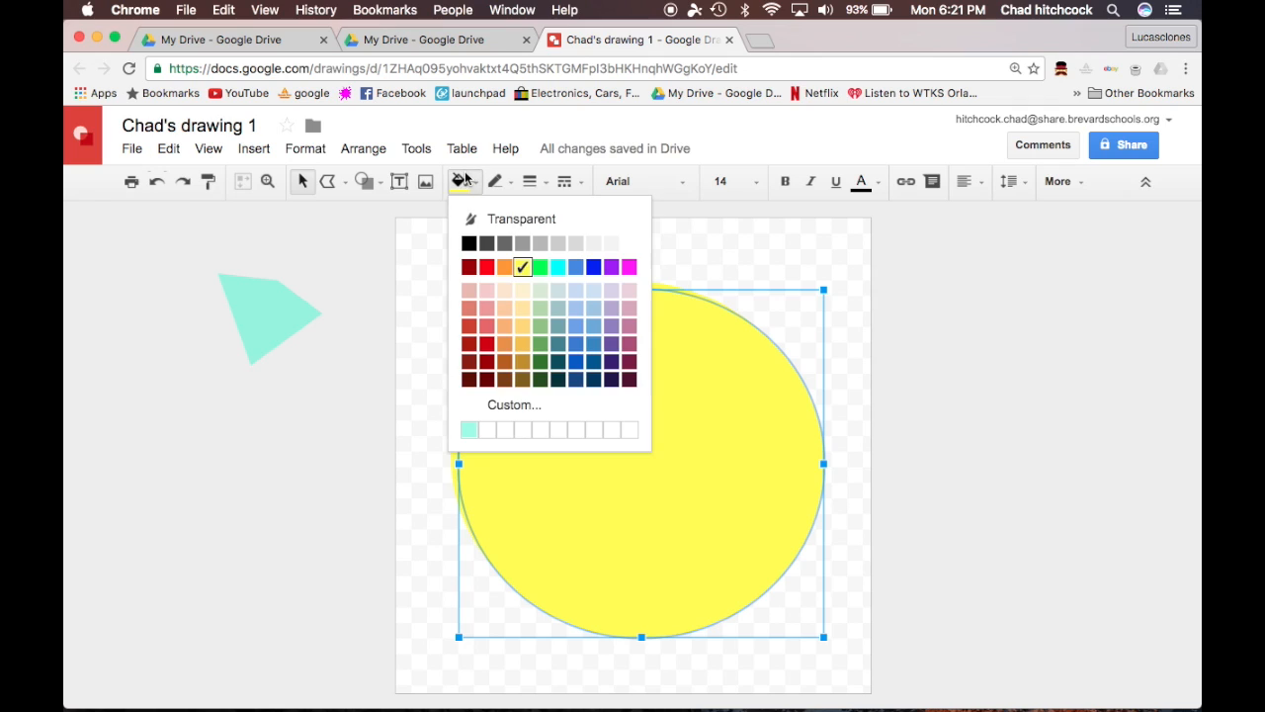
left_click(505, 244)
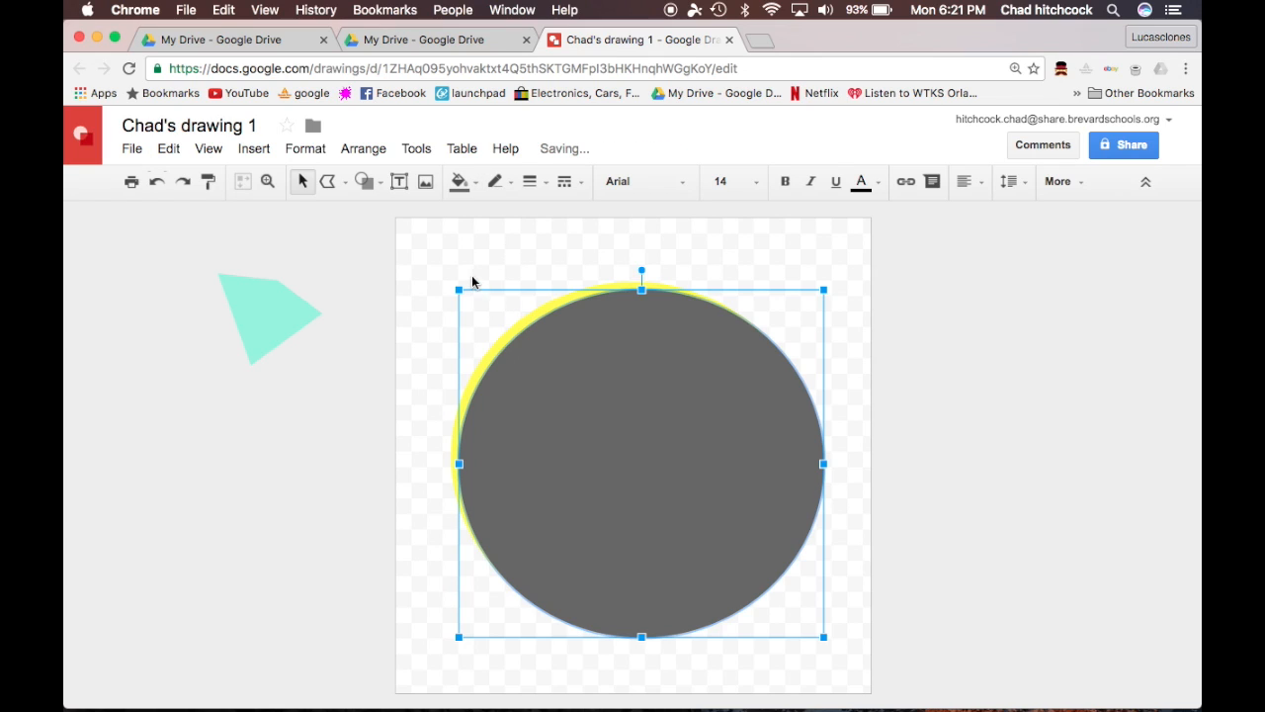
left_click_drag(458, 289, 489, 319)
left_click_drag(628, 430, 607, 415)
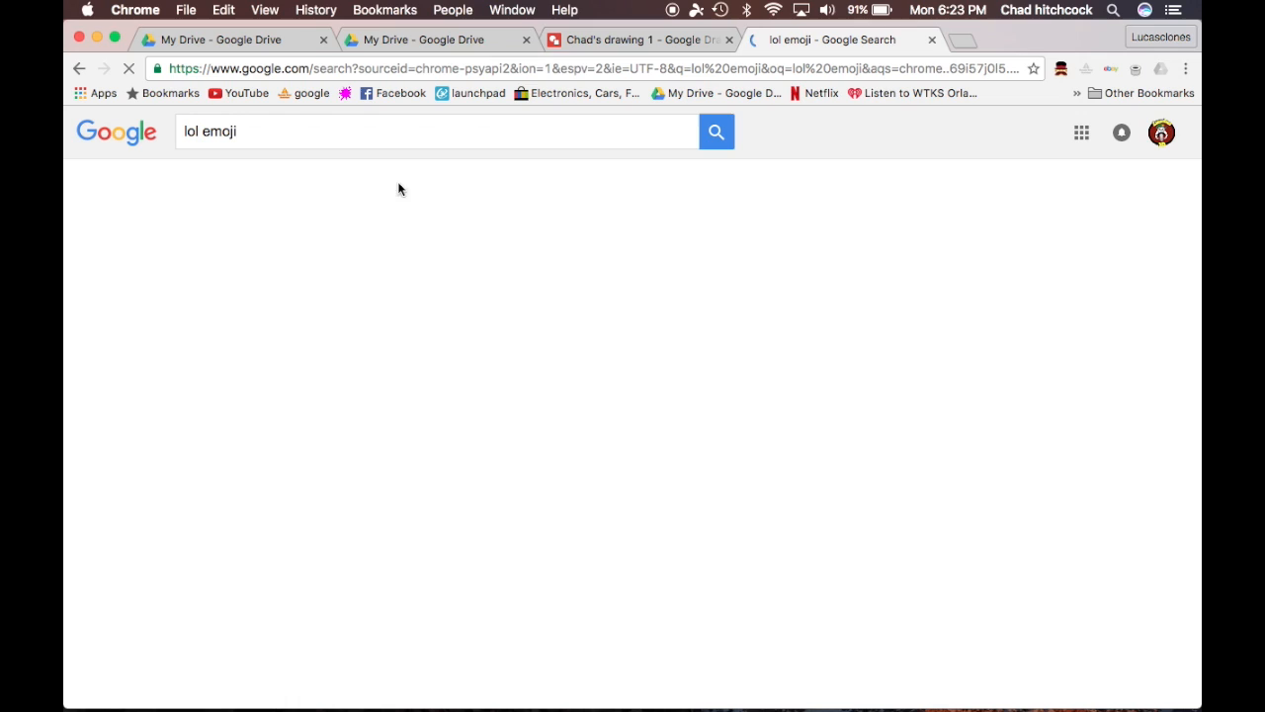
Open the full-size laughing emoji with blue tears from the "lol emoji" image results and save it as LOL-Emoji.jpg.
left_click(247, 358)
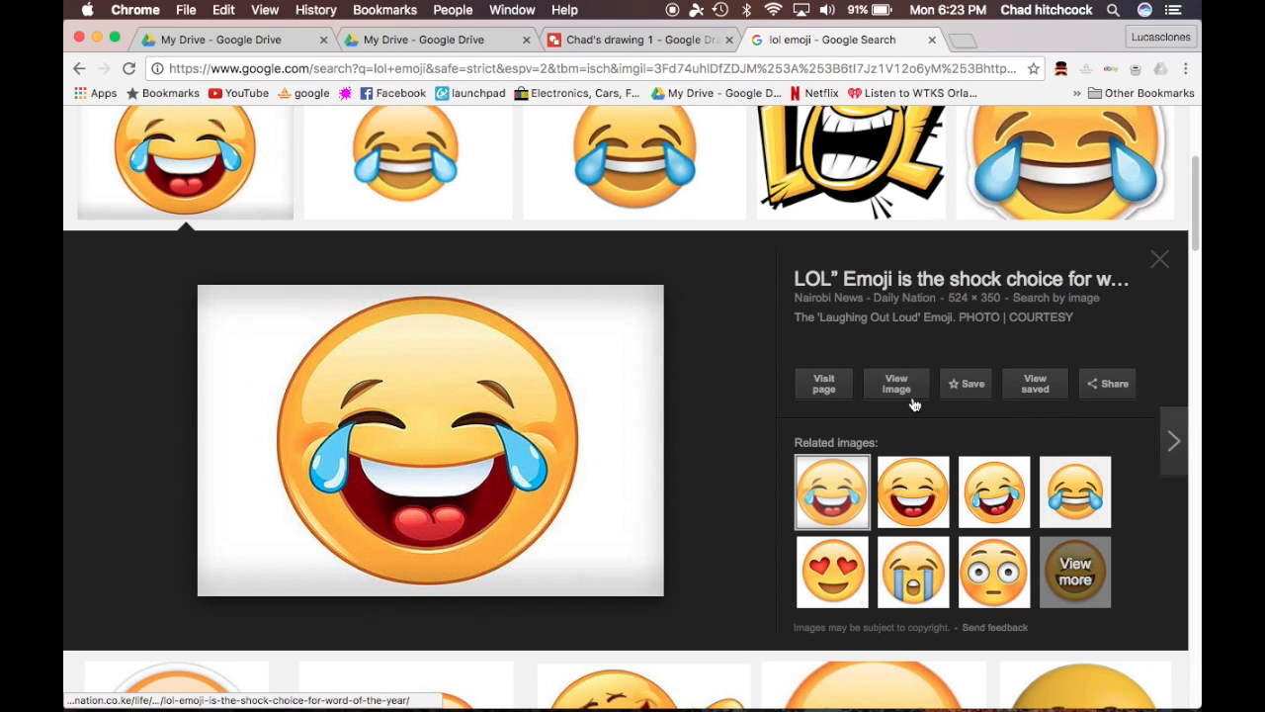
left_click(913, 399)
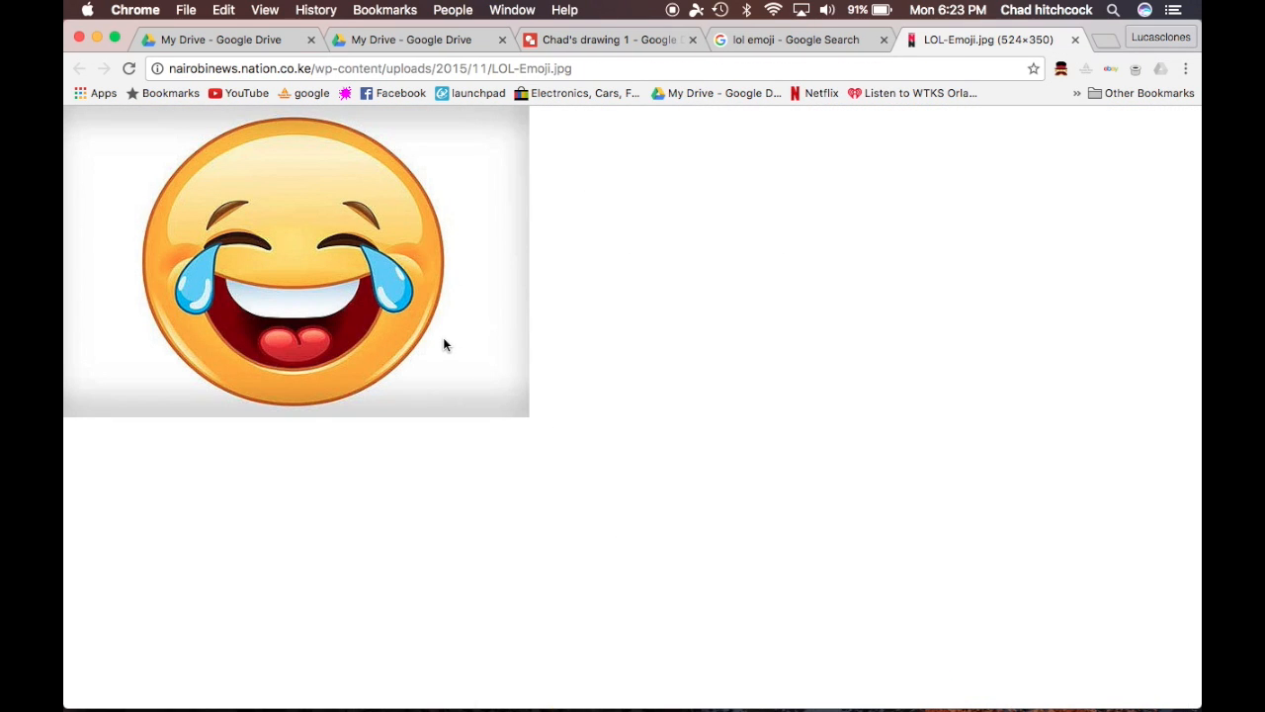
right_click(386, 303)
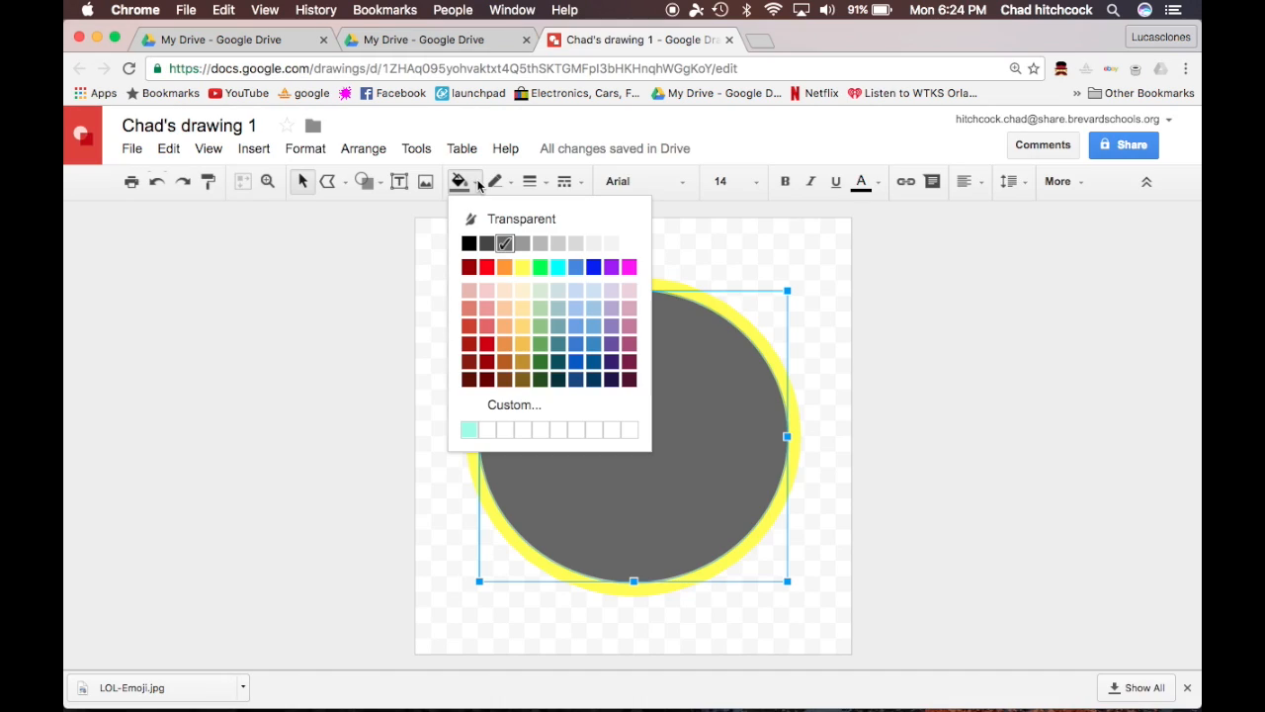
Fill the inner oval with orange and the outer oval with black.
left_click(505, 268)
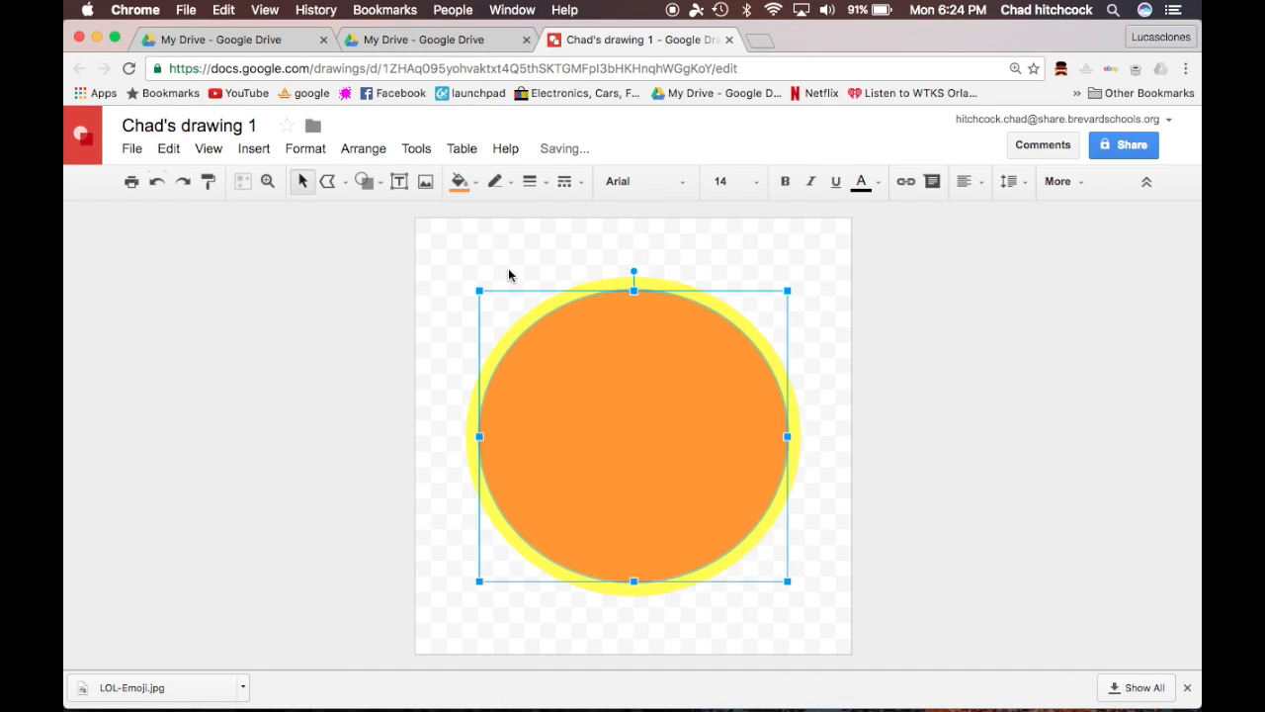
left_click(516, 333)
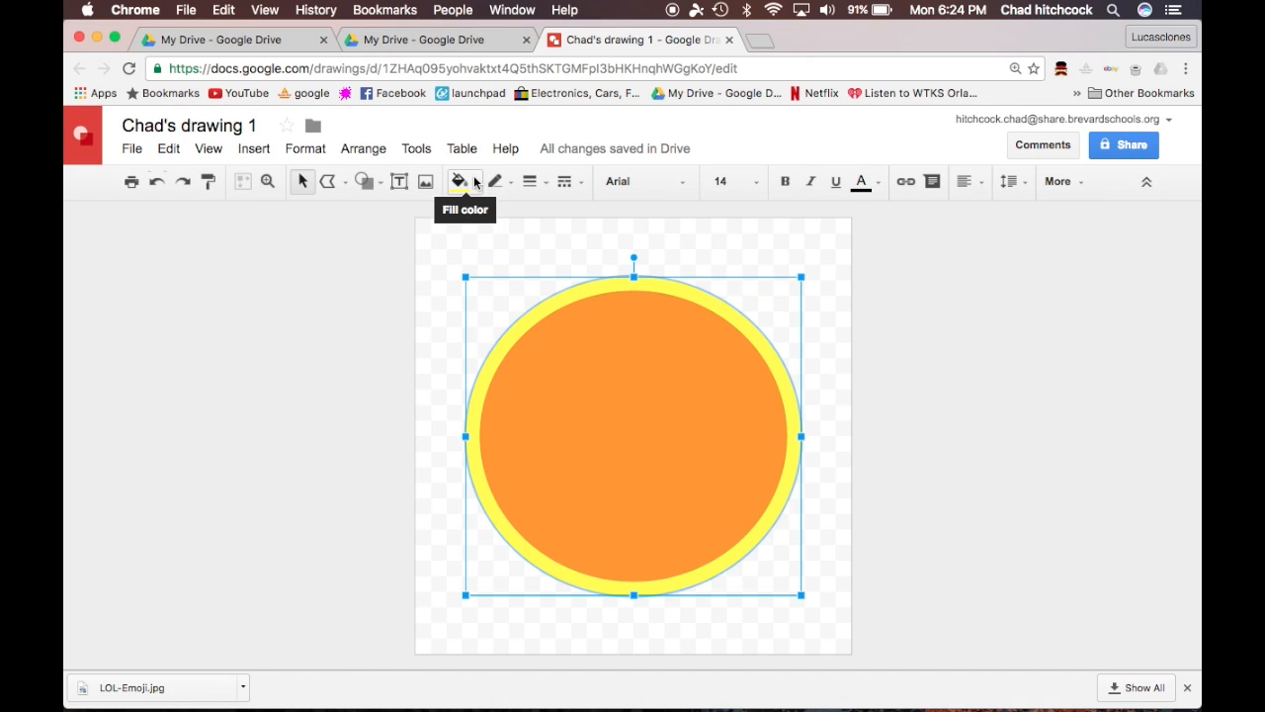
left_click(462, 181)
left_click(469, 245)
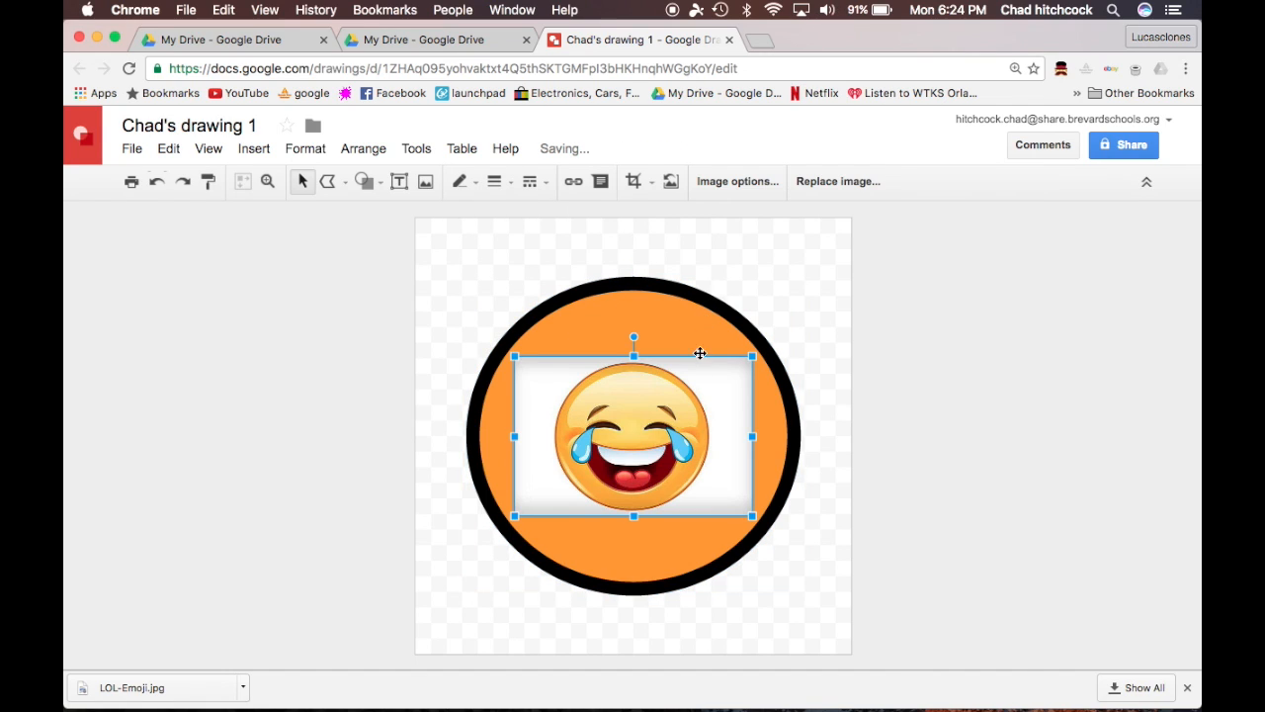
Move the emoji picture off the orange oval to the empty area beside the page and enlarge it.
left_click_drag(658, 462, 223, 368)
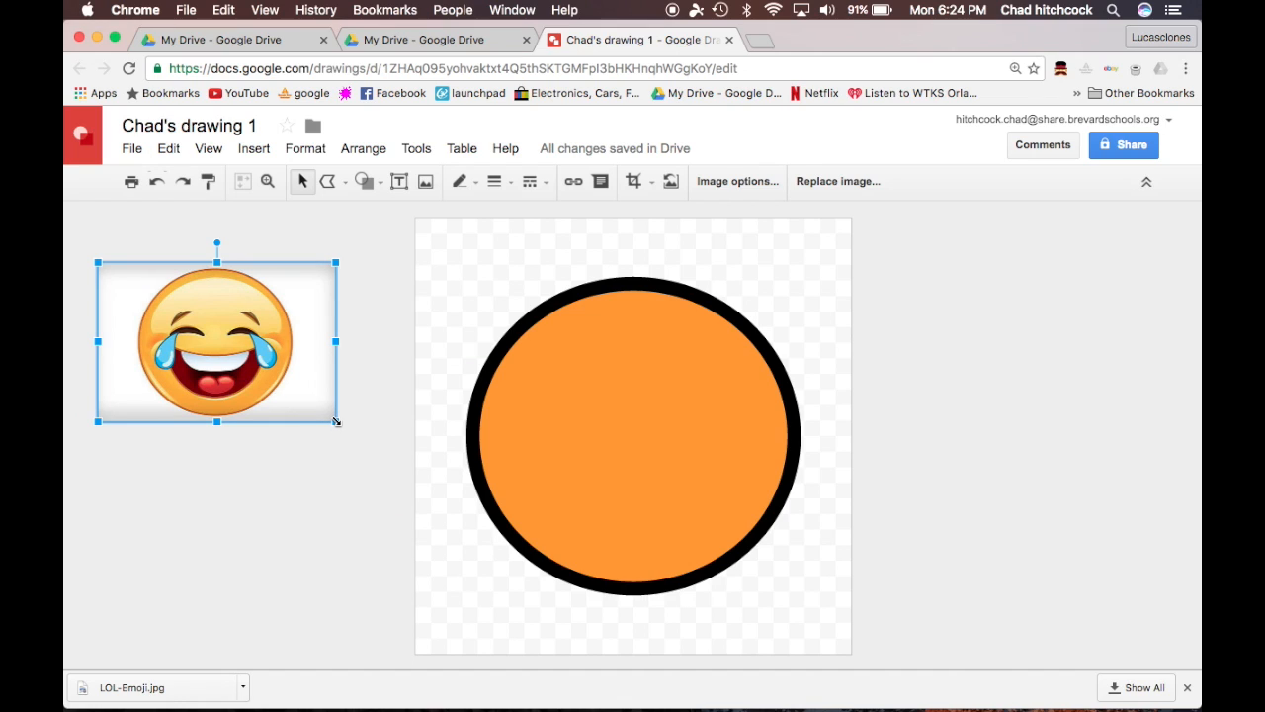
left_click_drag(336, 422, 458, 507)
left_click_drag(367, 438, 356, 469)
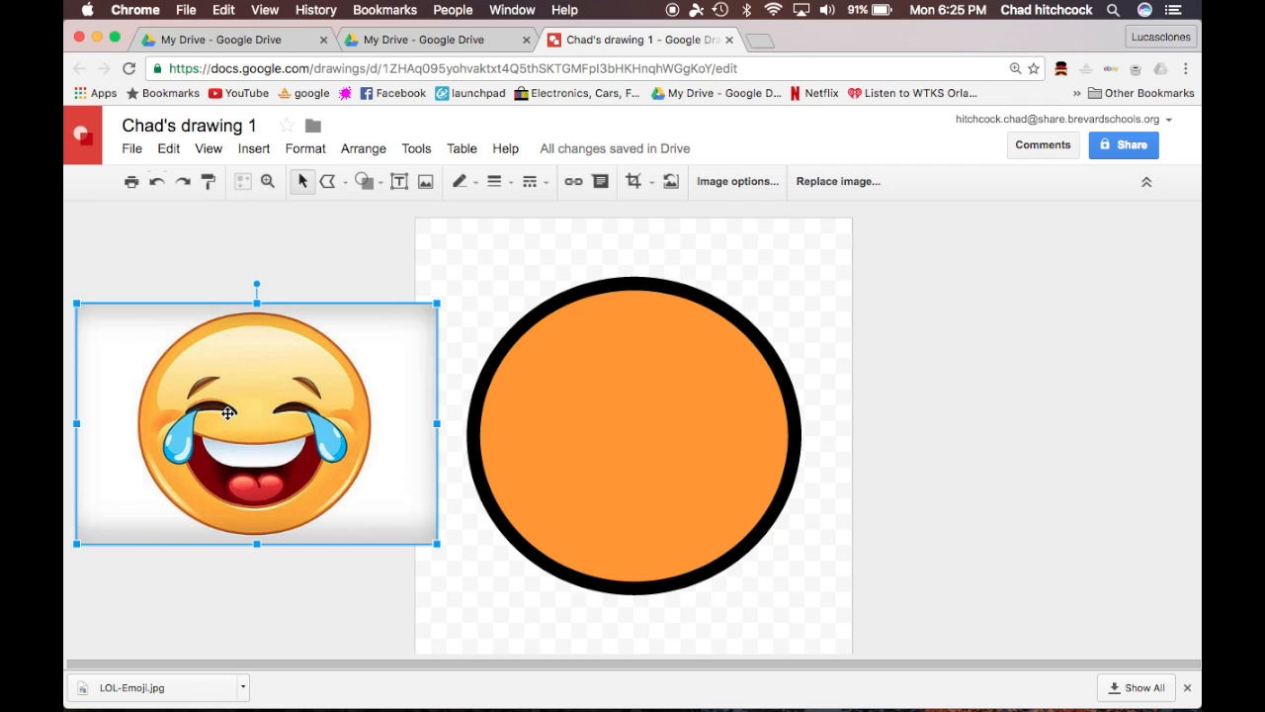
Try to trace the upper edge of the emoji's left eye with a polyline, and undo the line.
left_click(215, 638)
scroll(214, 638, "up", 2)
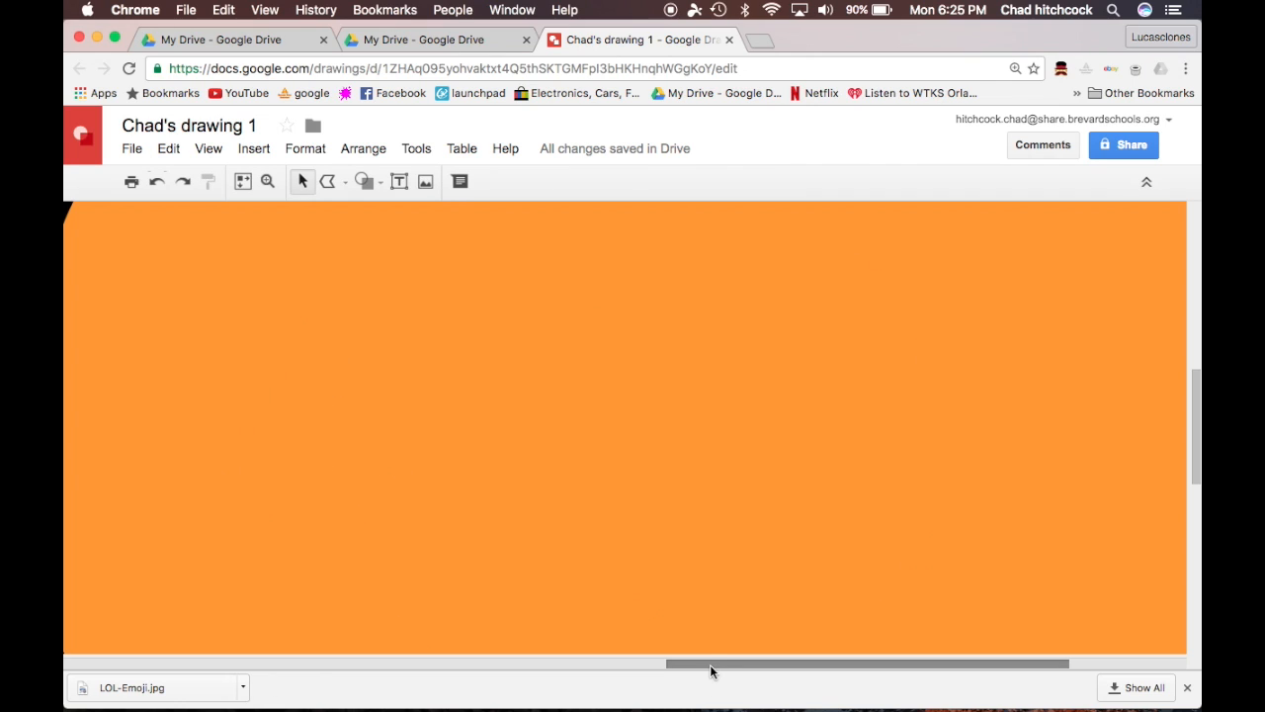
left_click_drag(709, 663, 125, 652)
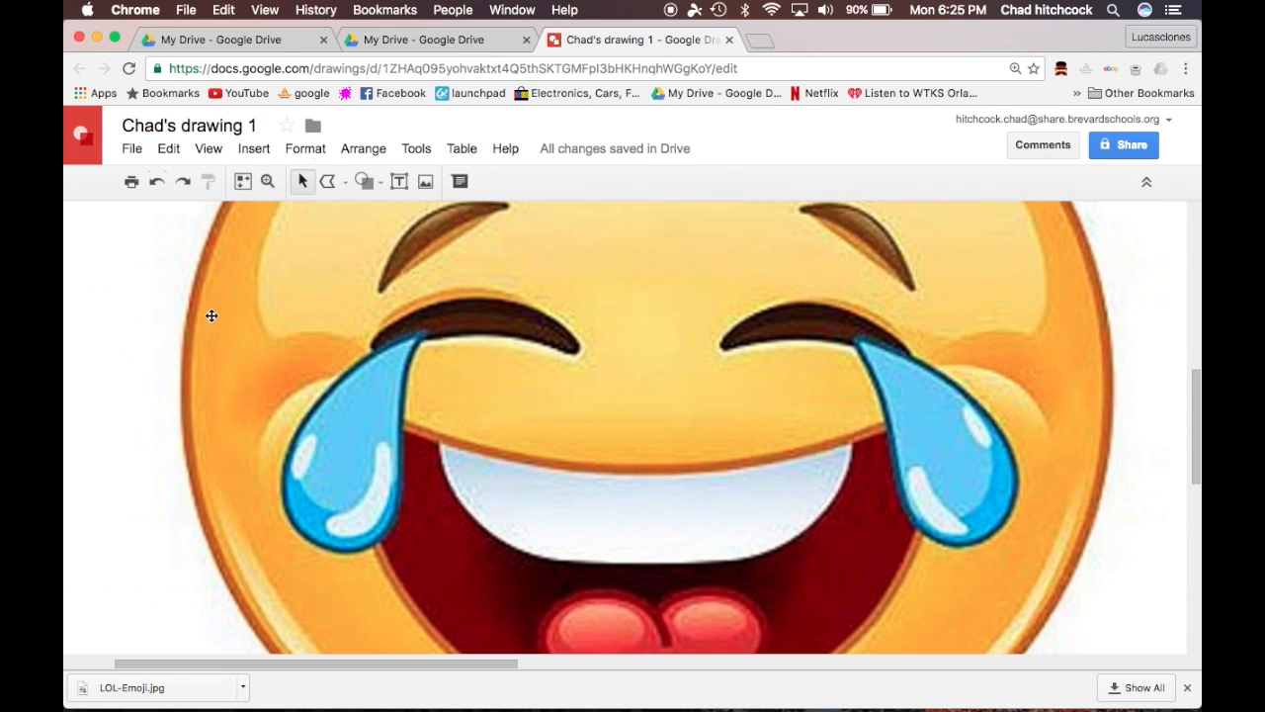
left_click(382, 305)
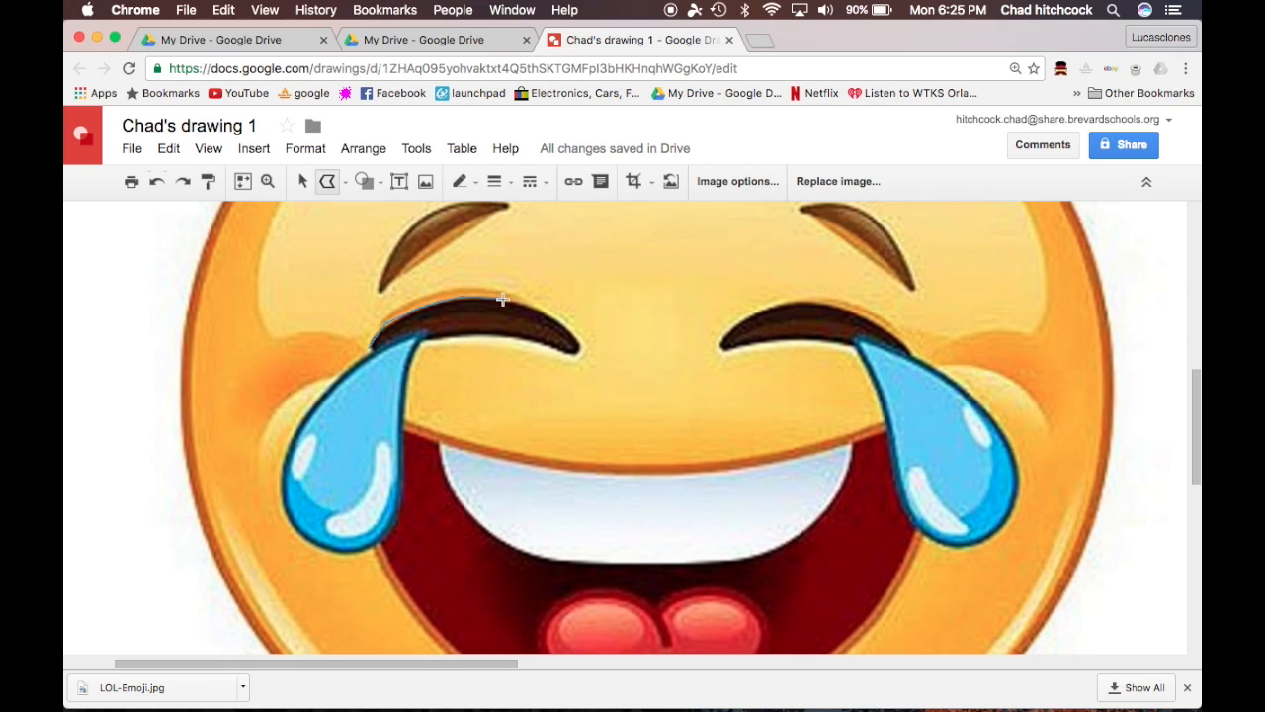
double_click(577, 351)
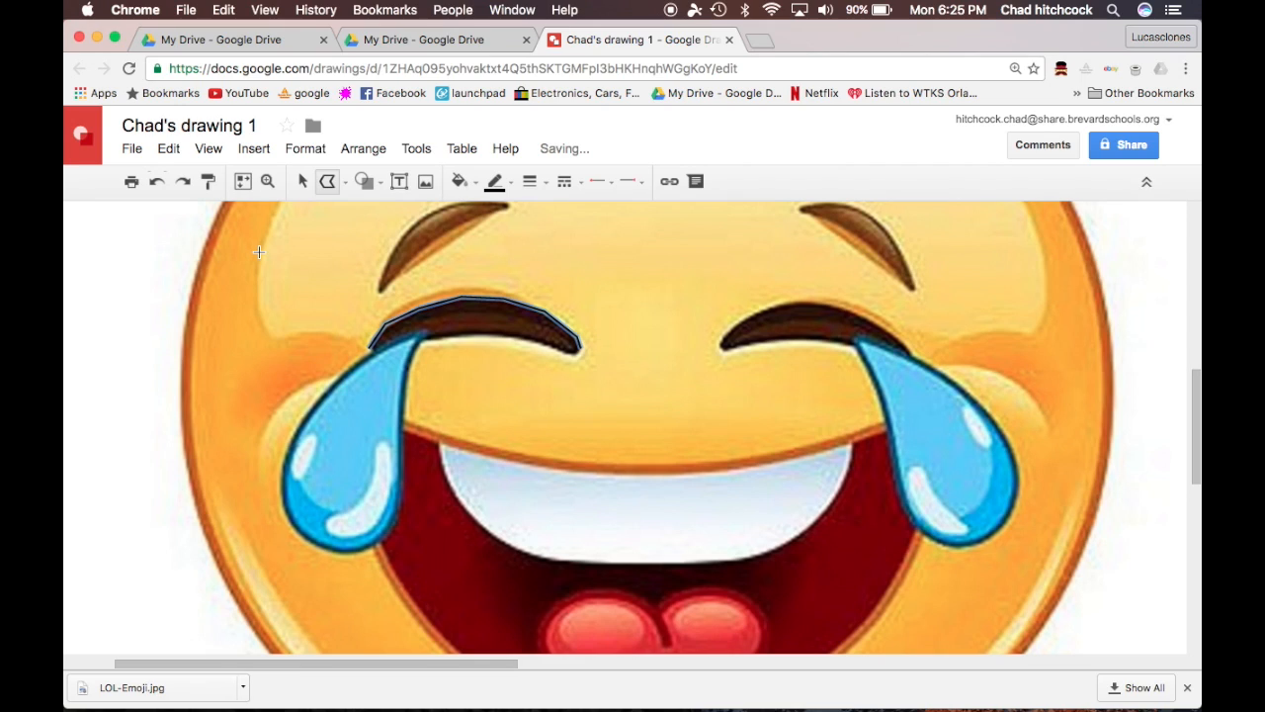
left_click(156, 181)
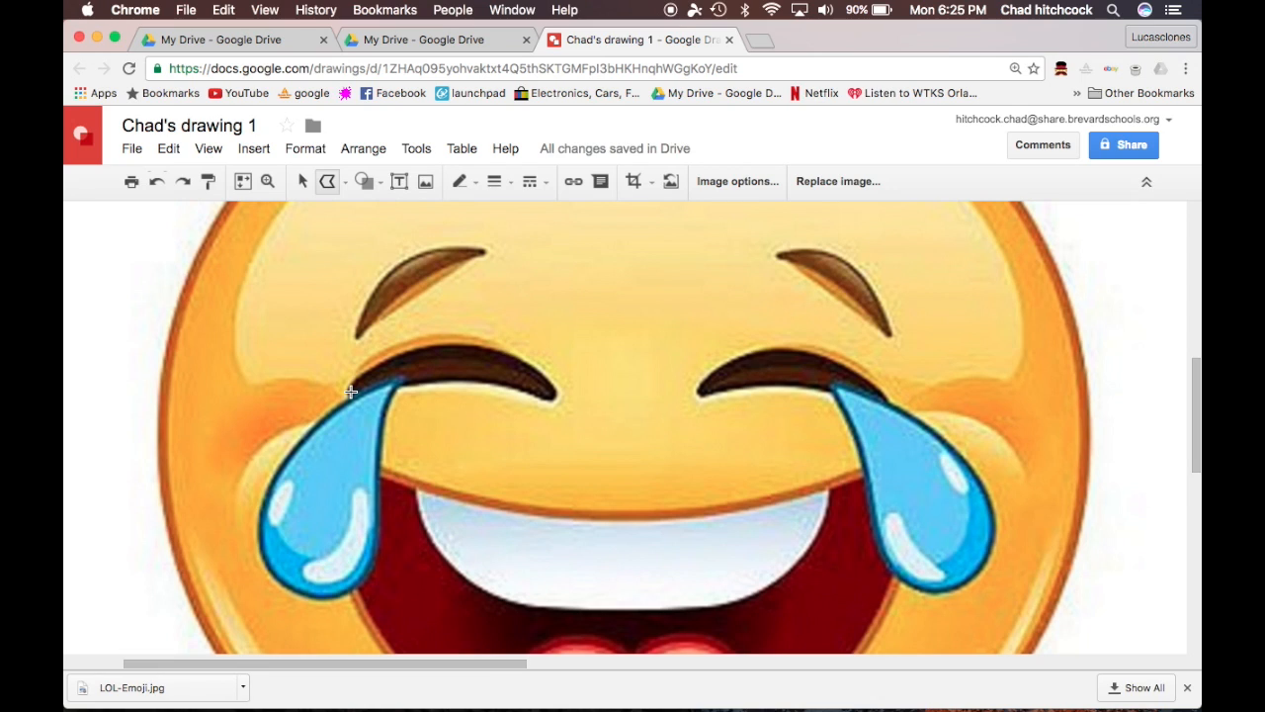
Trace the emoji's closed left eye as a closed polyline shape and fill it with black.
key("super+alt+plus")
scroll(478, 358, "left", 5)
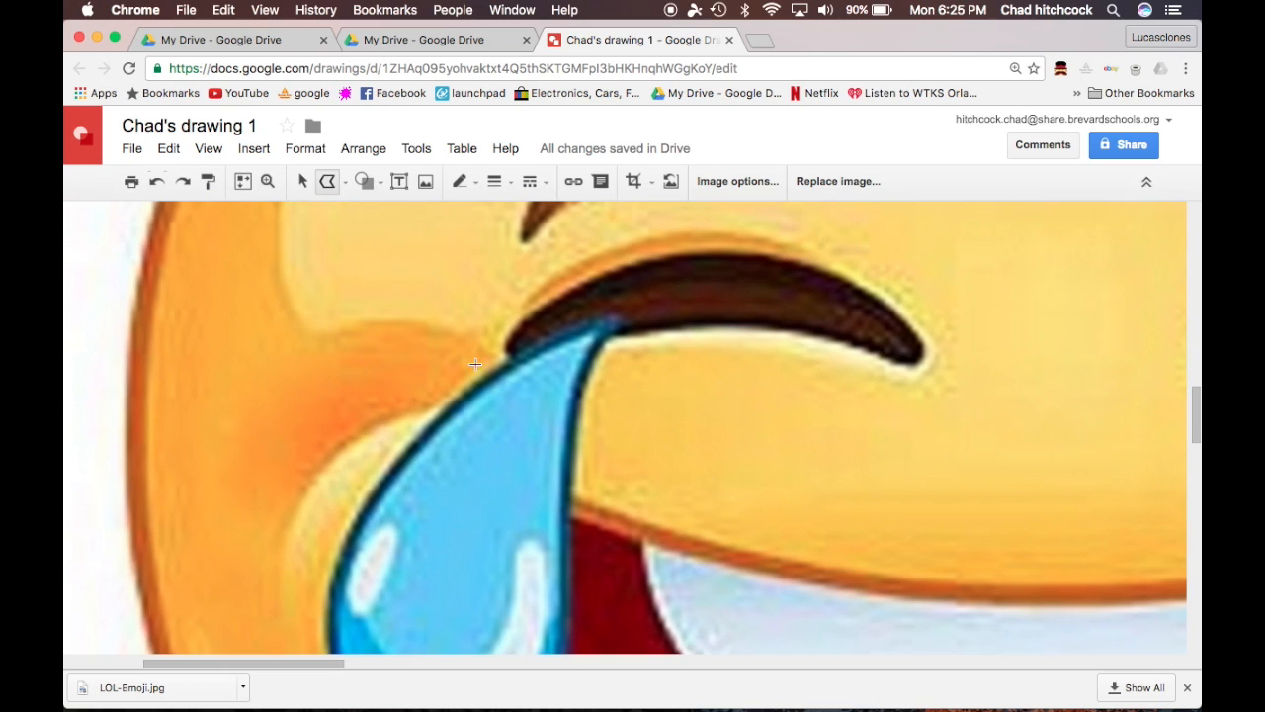
left_click(525, 315)
left_click(604, 272)
left_click(680, 252)
left_click(506, 353)
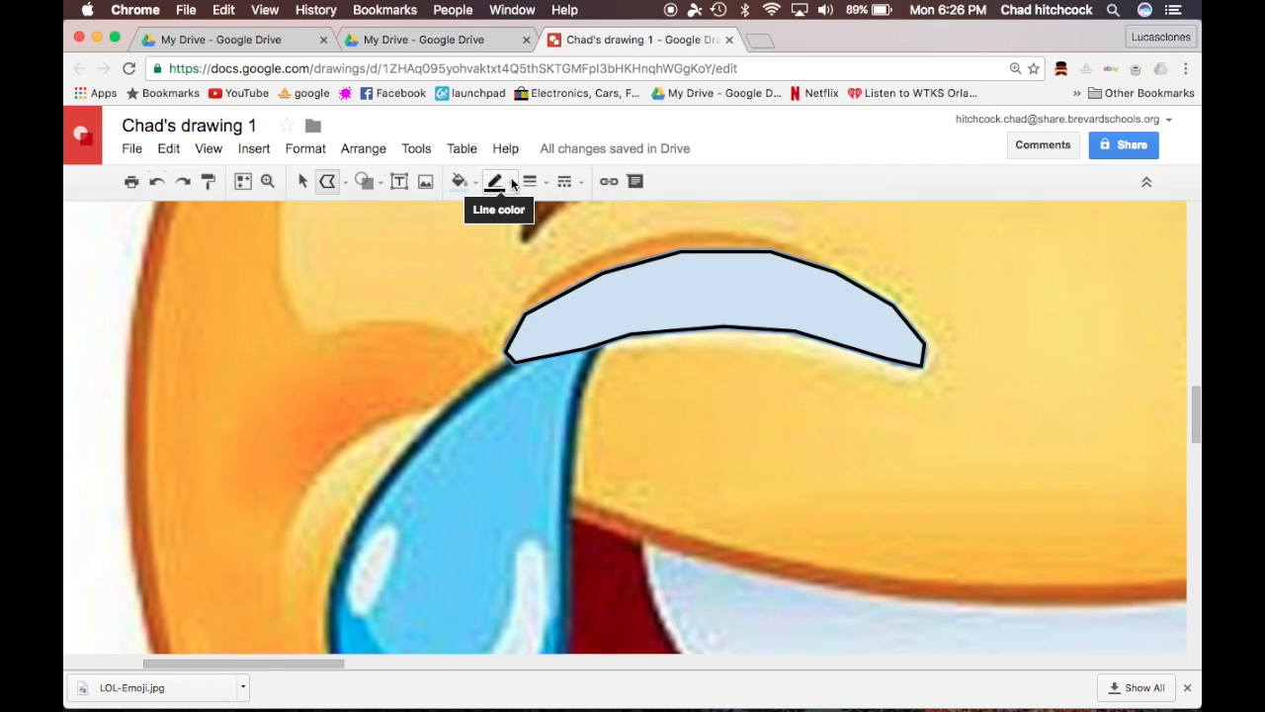
left_click(462, 188)
left_click(469, 242)
Move the black eye shape from the emoji picture onto the orange oval.
key("super+alt+minus")
key("super+alt+minus")
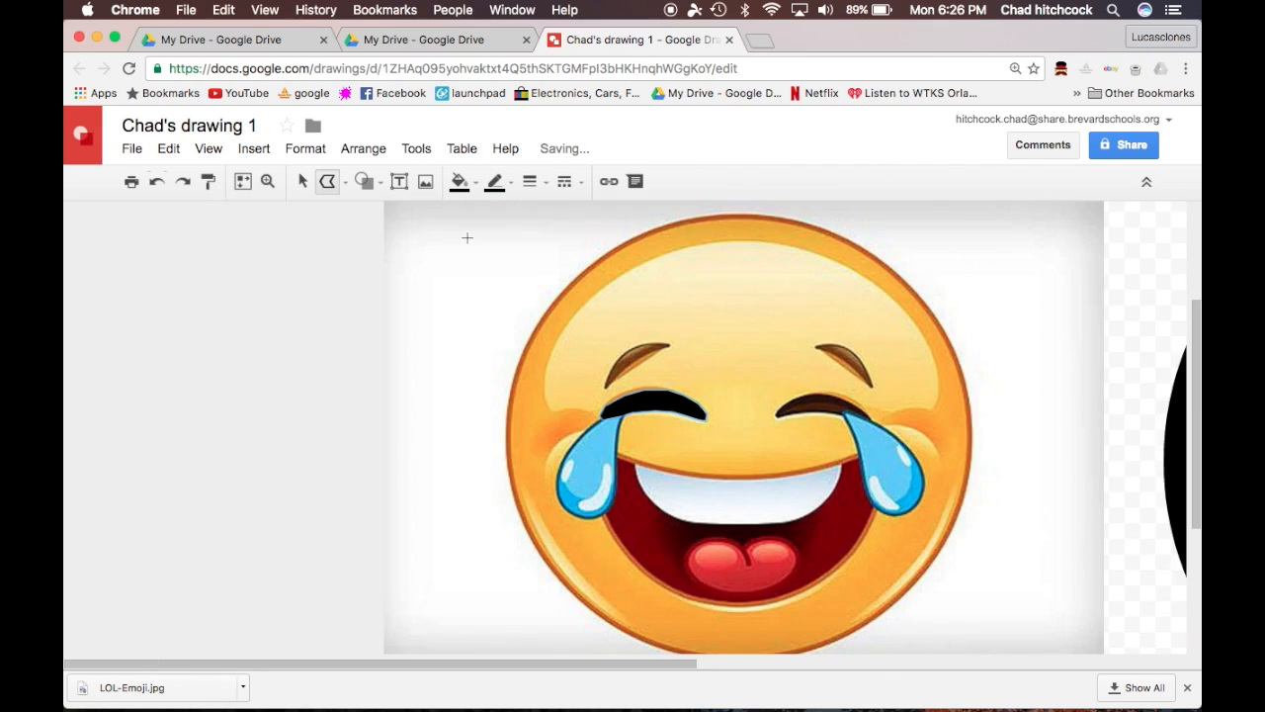
left_click(302, 181)
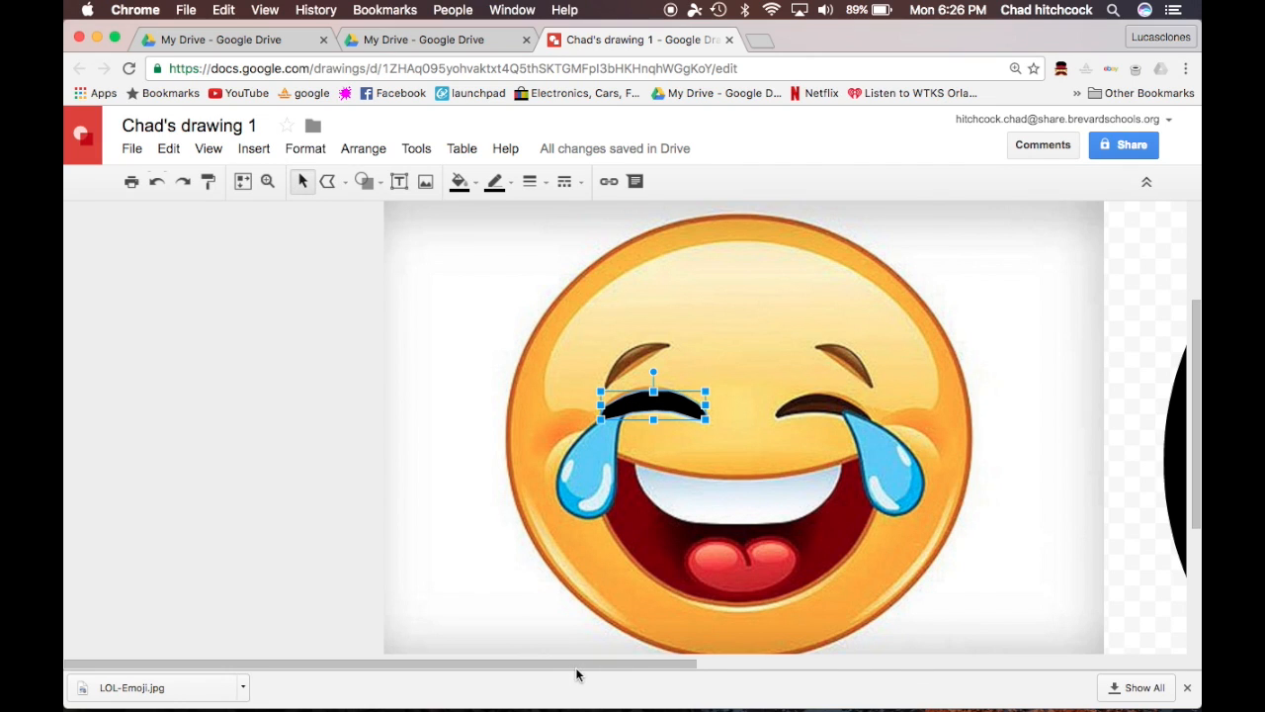
left_click_drag(578, 668, 803, 660)
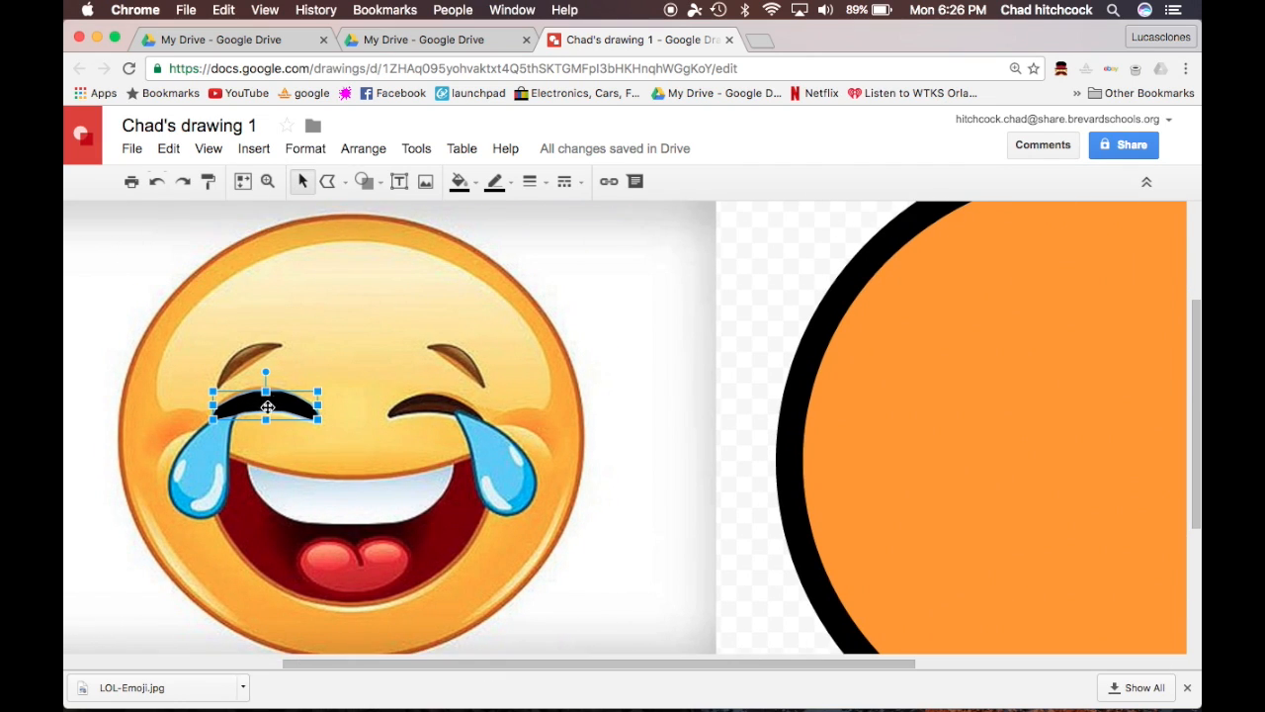
left_click_drag(269, 410, 1004, 405)
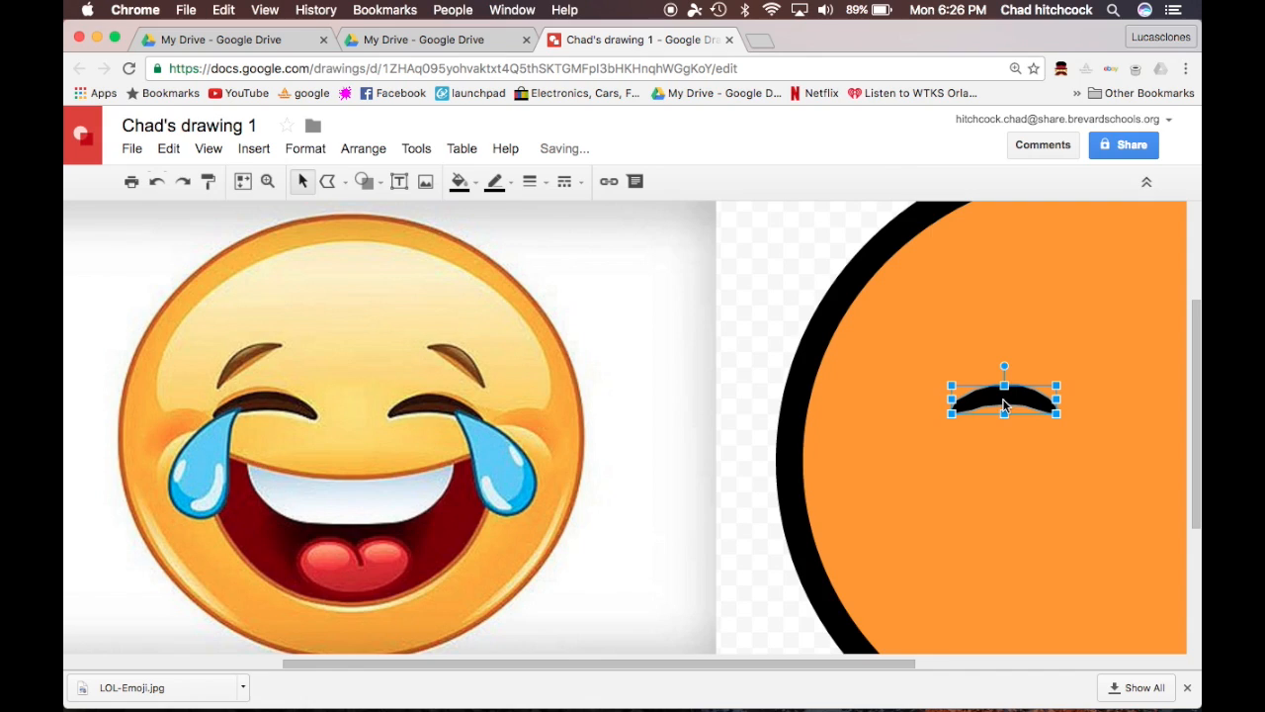
Enlarge the black eye shape and position it in the upper left part of the orange oval.
key("super+alt+minus")
key("super+alt+minus")
key("super+alt+plus")
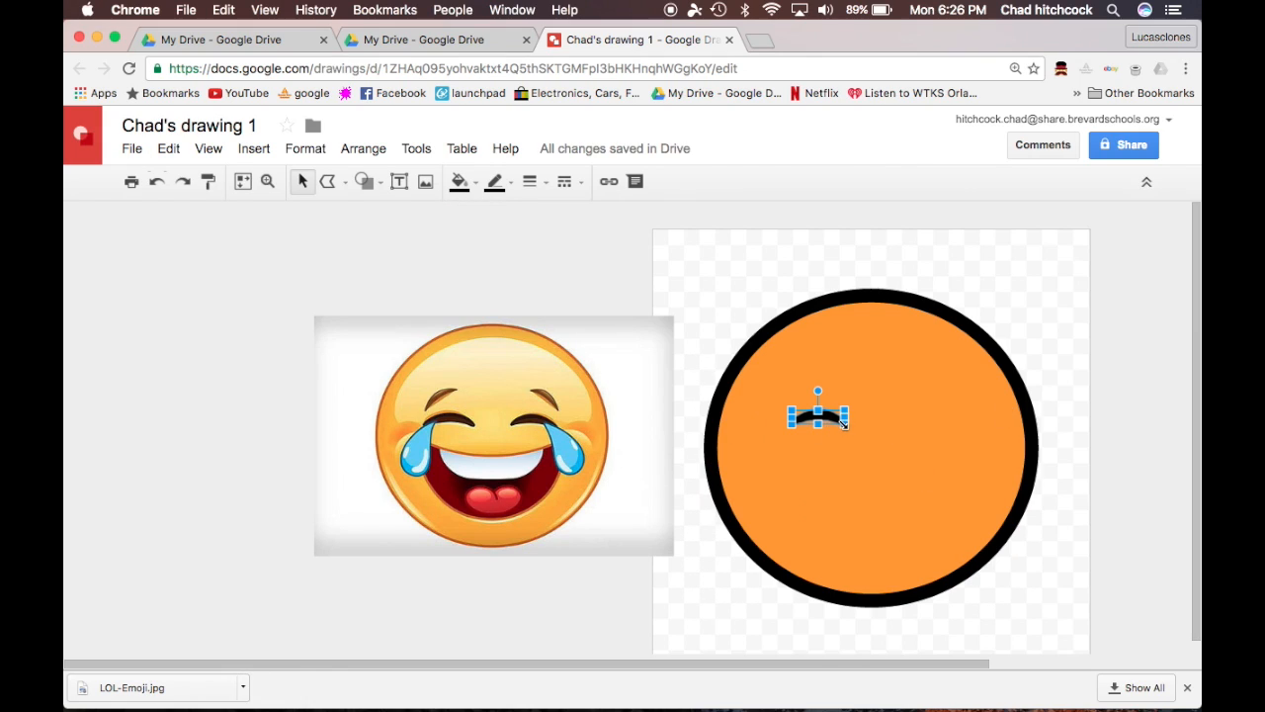
left_click_drag(873, 458, 873, 458)
left_click_drag(790, 456, 803, 420)
Duplicate the eye, place the copy level with it on the right half of the face, and flip the copy horizontally.
right_click(809, 413)
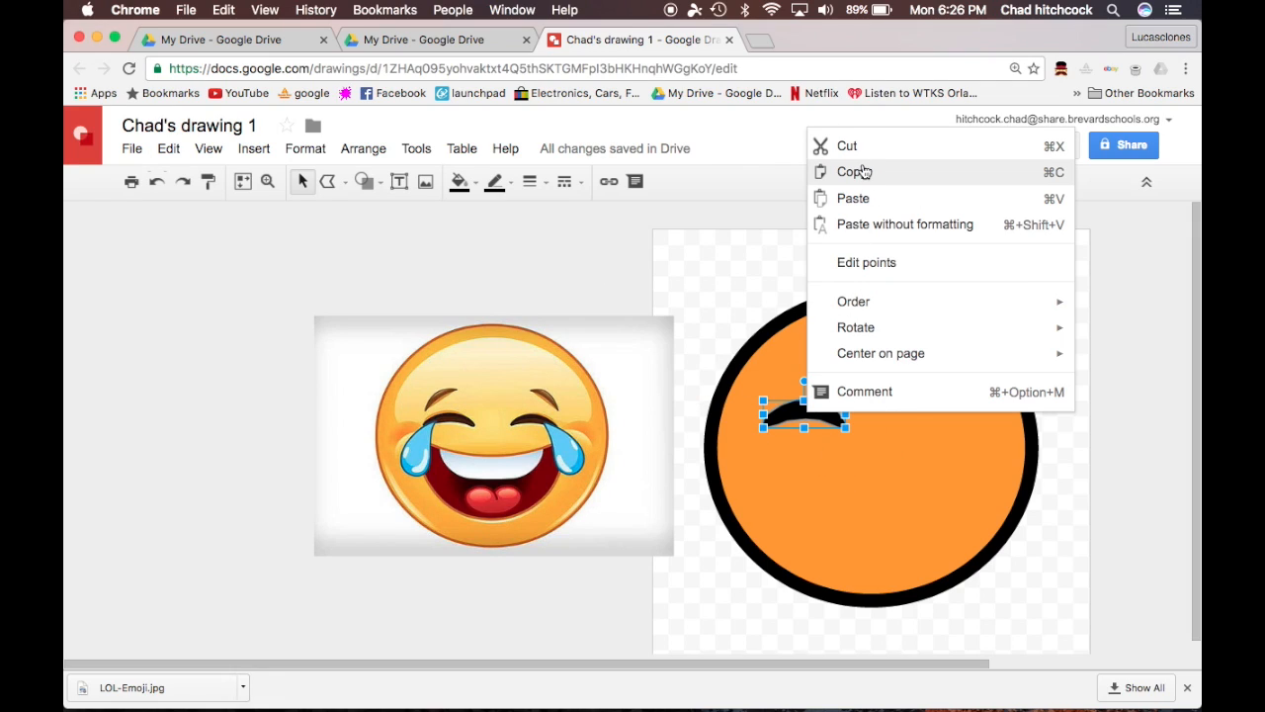
left_click(865, 172)
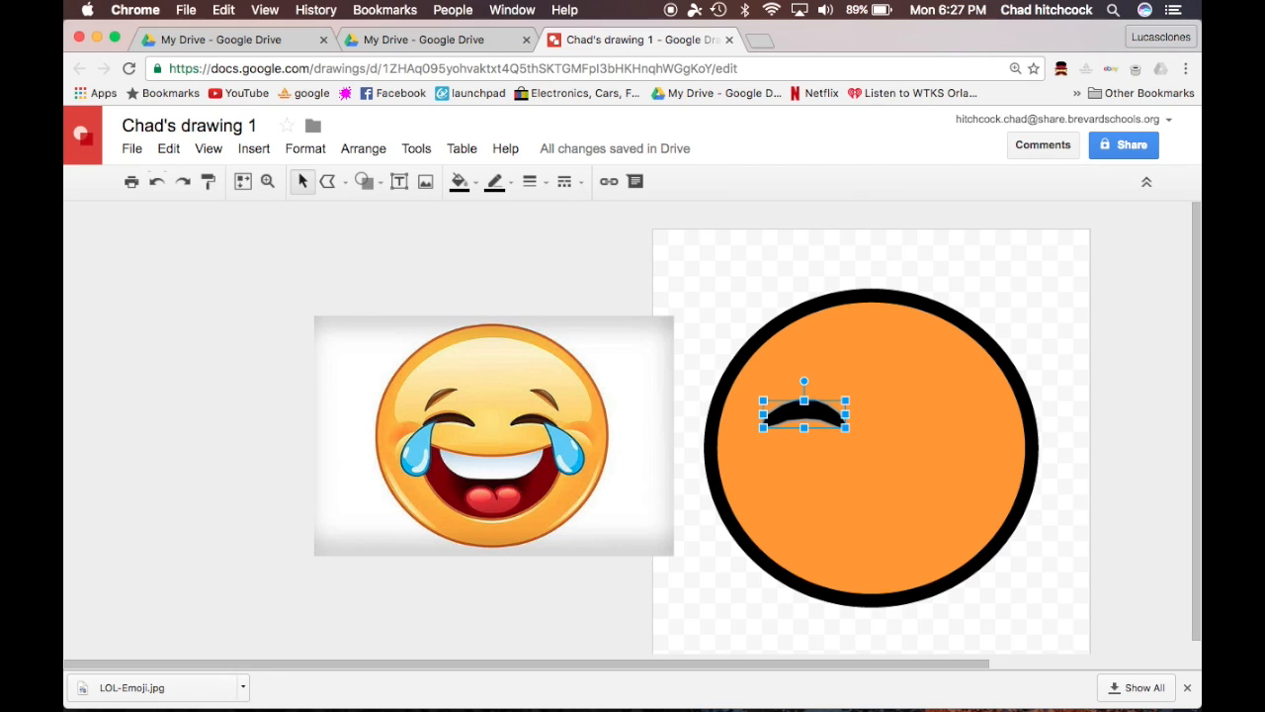
key("ctrl+v")
left_click_drag(824, 421, 927, 412)
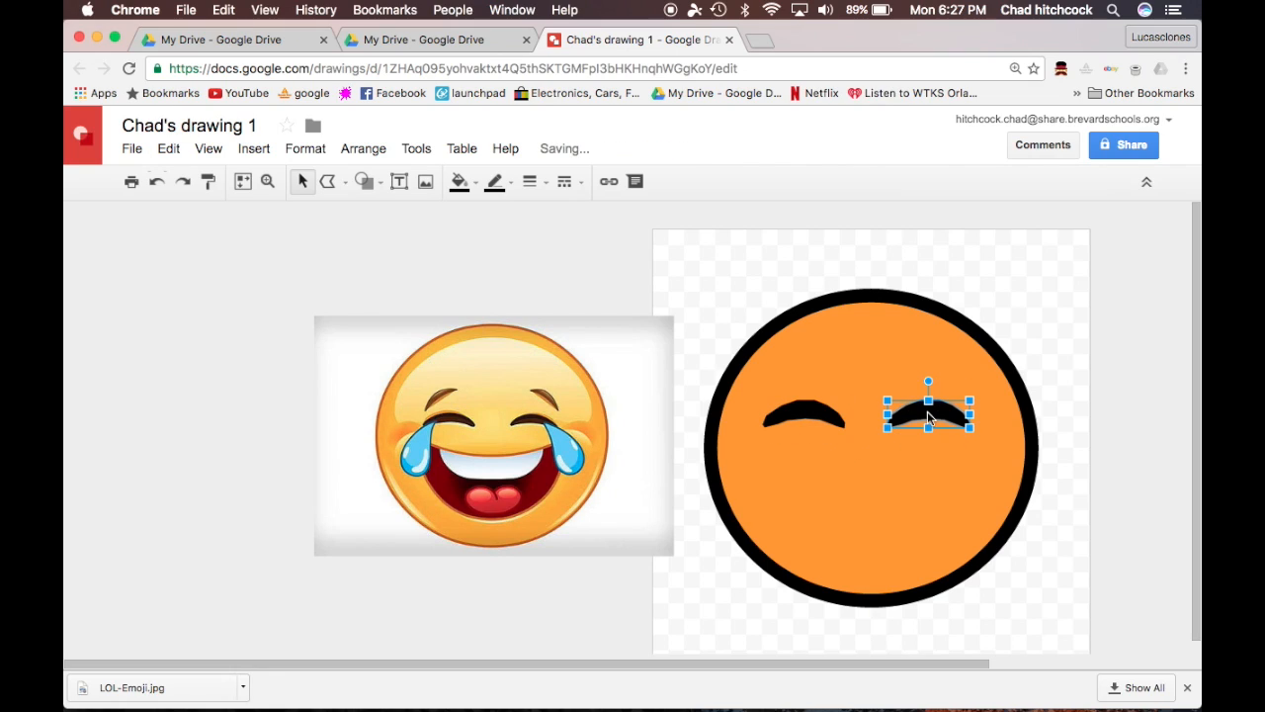
right_click(927, 416)
mouse_move(990, 333)
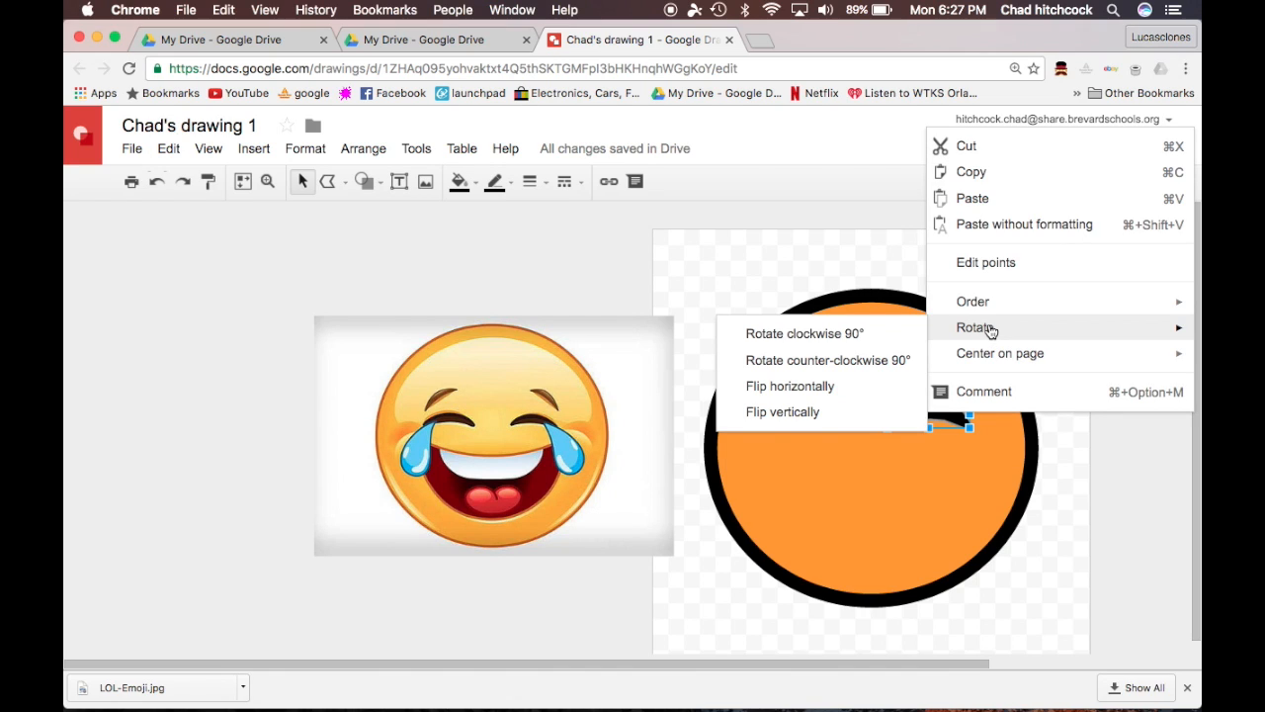
left_click(809, 387)
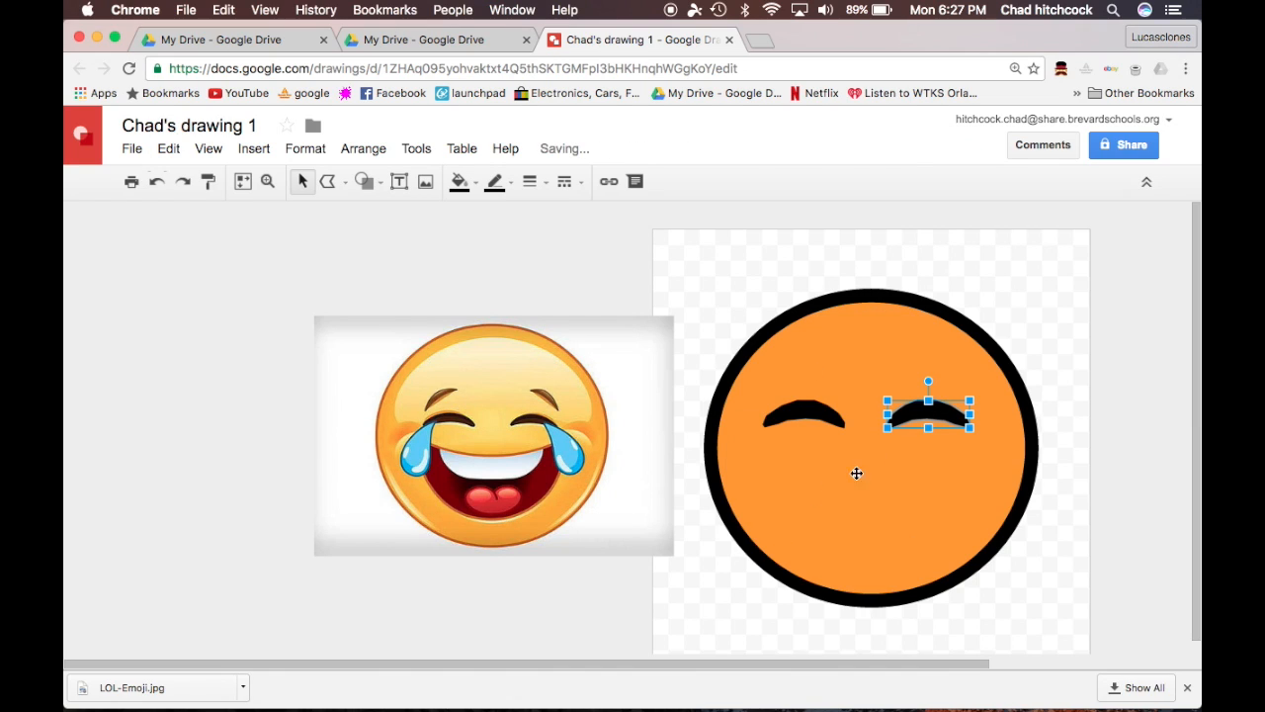
Trace the emoji's right teardrop as a closed polyline shape and fill it with cyan.
scroll(400, 479, "up", 5)
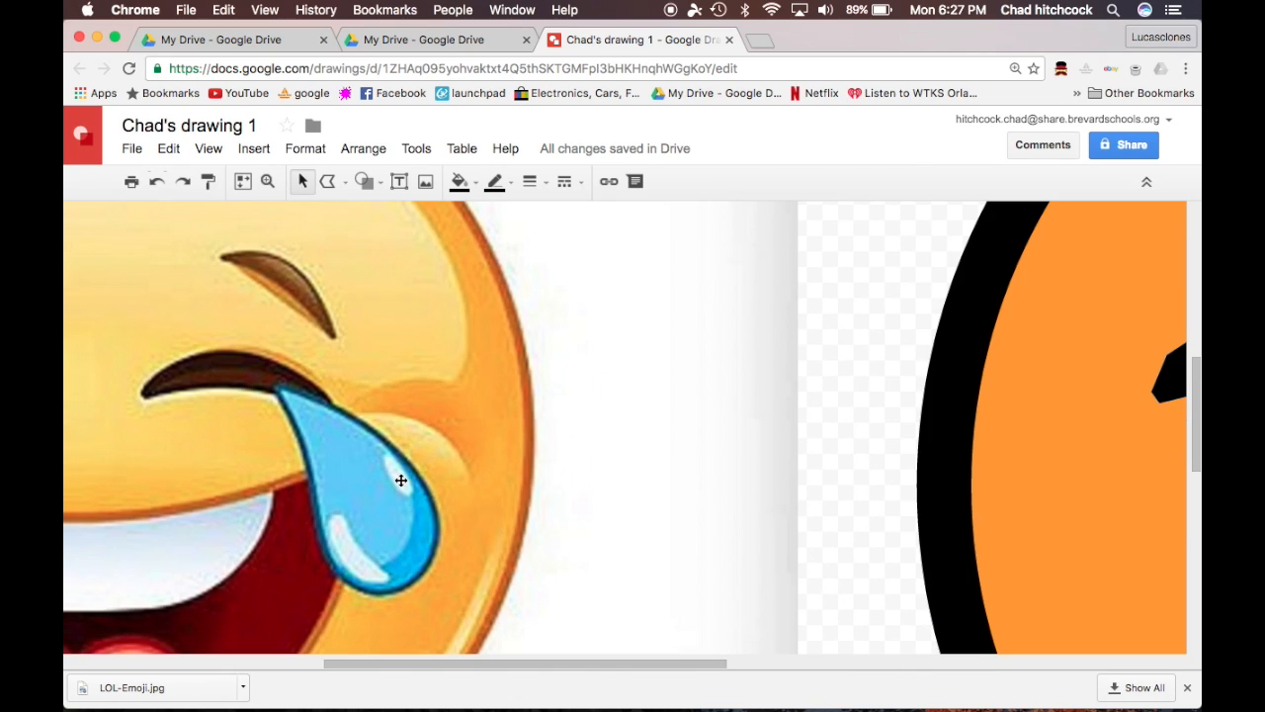
left_click(297, 390)
left_click_drag(325, 480, 425, 423)
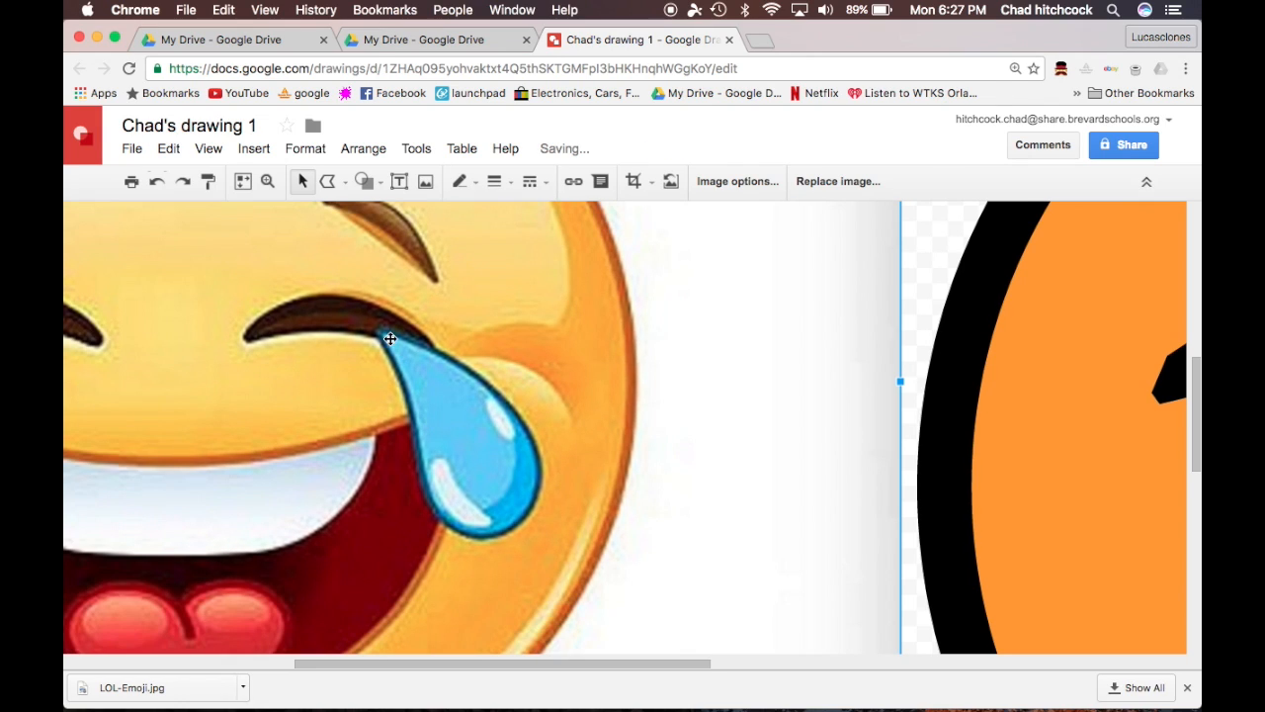
left_click(327, 181)
left_click(358, 242)
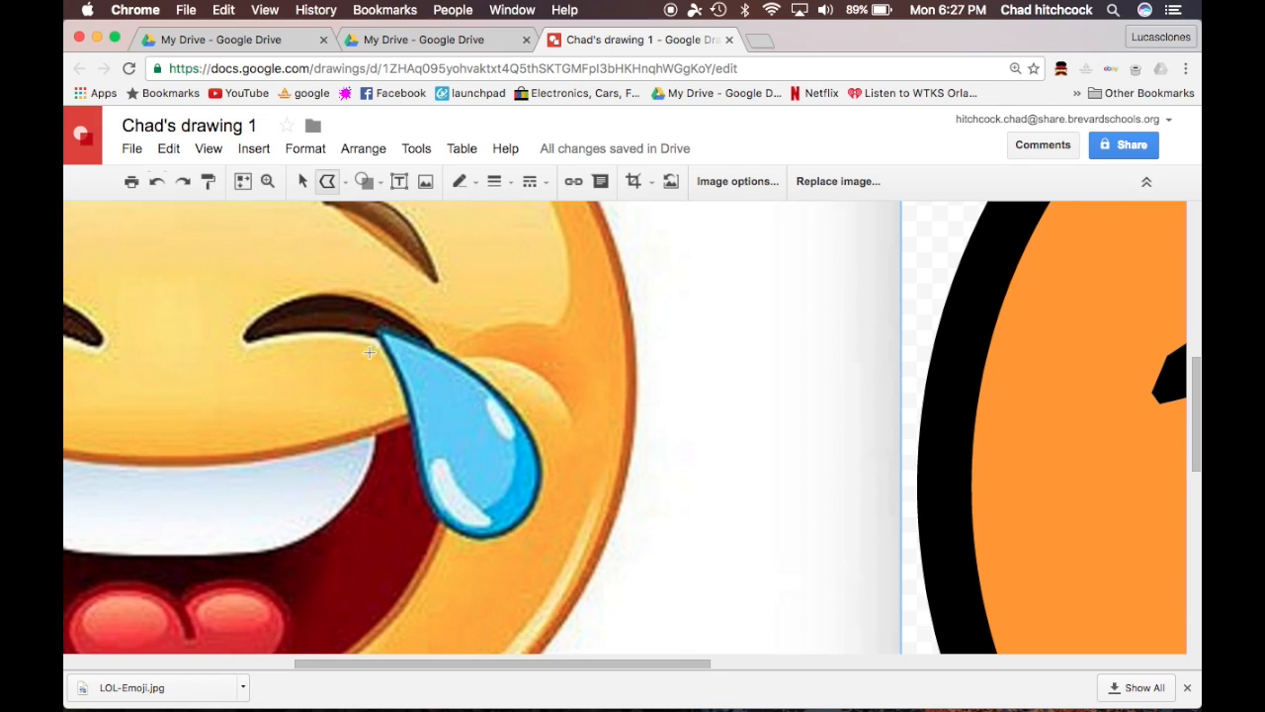
scroll(378, 340, "up", 3)
left_click(127, 230)
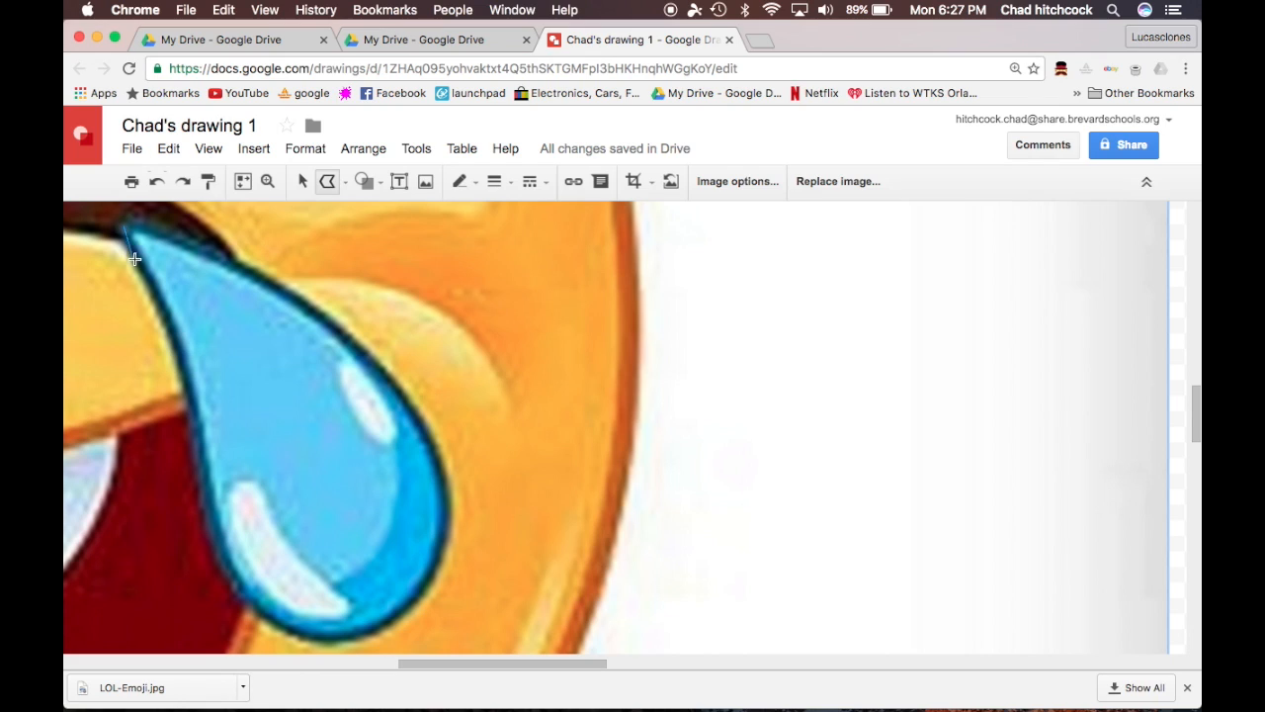
left_click(192, 438)
left_click(203, 512)
left_click(229, 587)
left_click(326, 640)
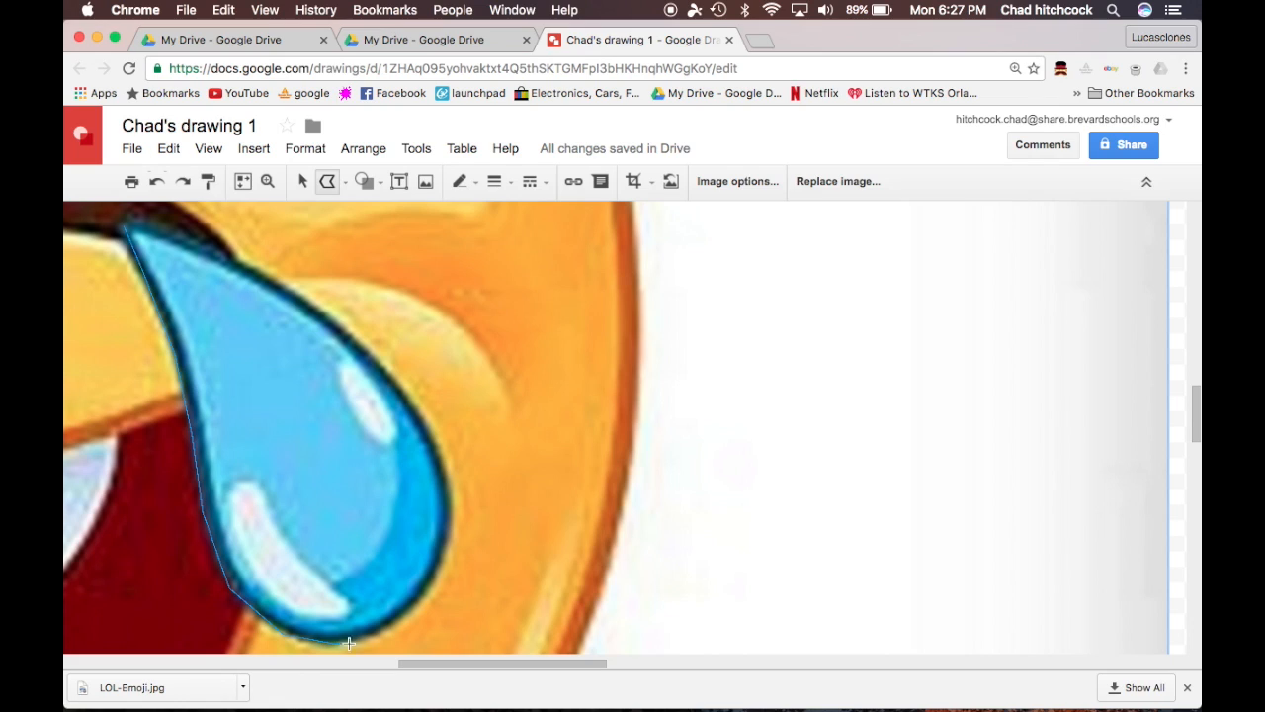
left_click(432, 593)
left_click(424, 421)
left_click(320, 311)
left_click(125, 220)
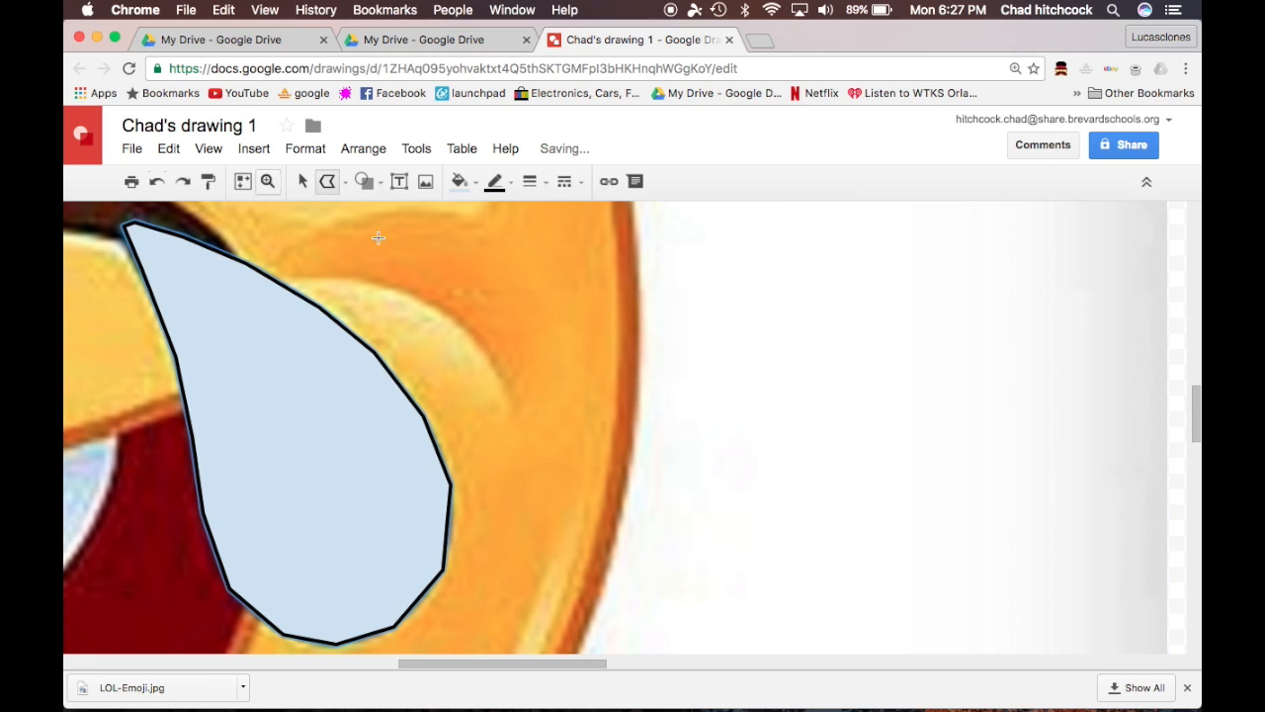
left_click(464, 185)
left_click(558, 267)
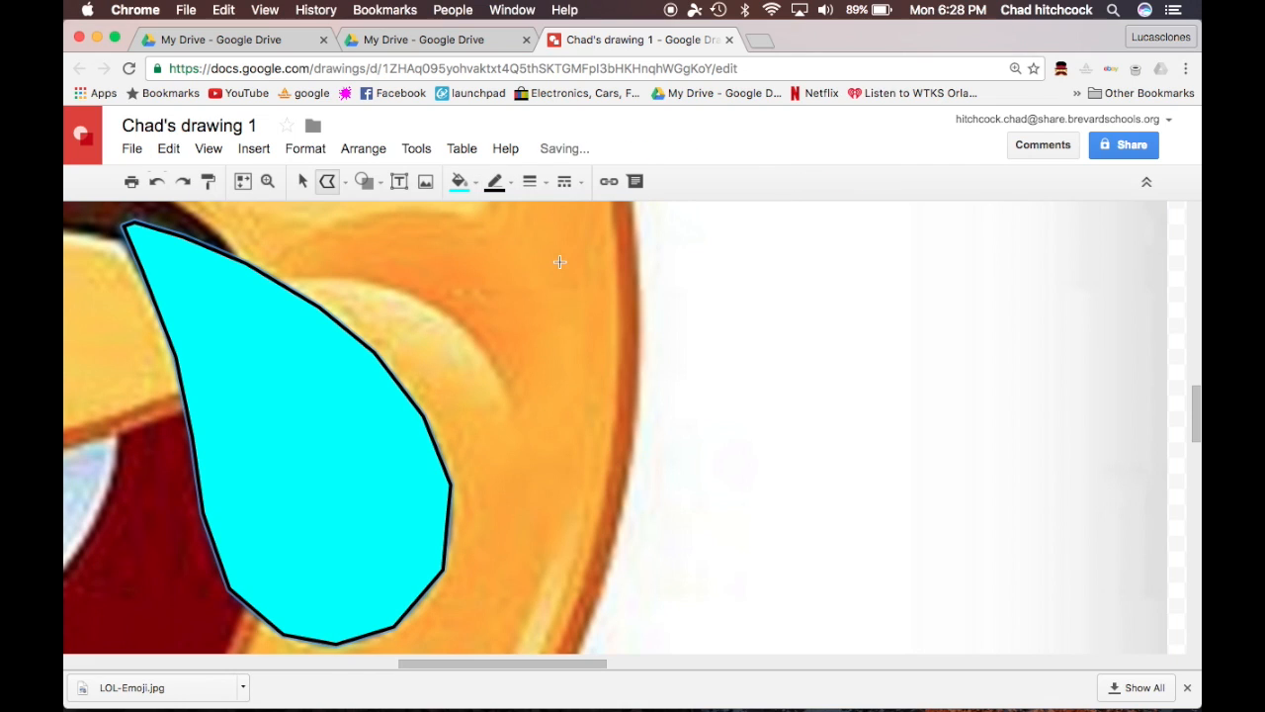
Duplicate the cyan teardrop, place the copy under the right eye of the orange face, and enlarge it.
key("super+alt+minus")
key("super+alt+minus")
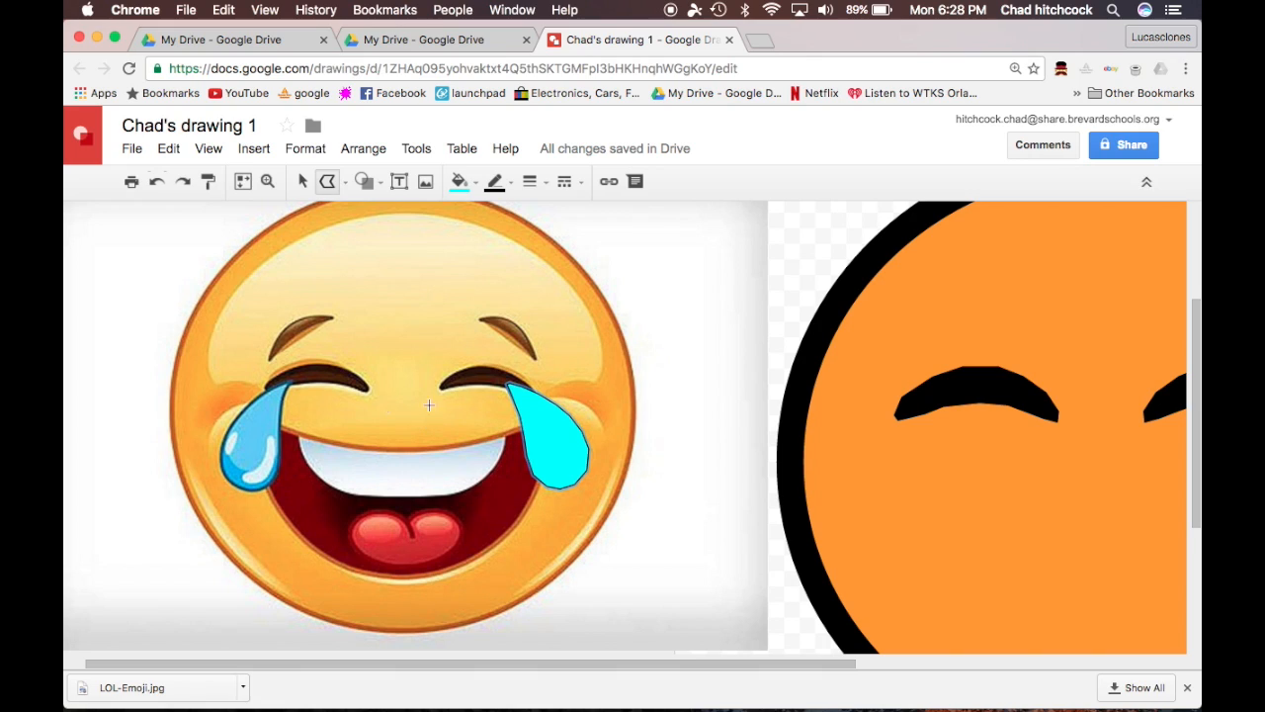
left_click(302, 181)
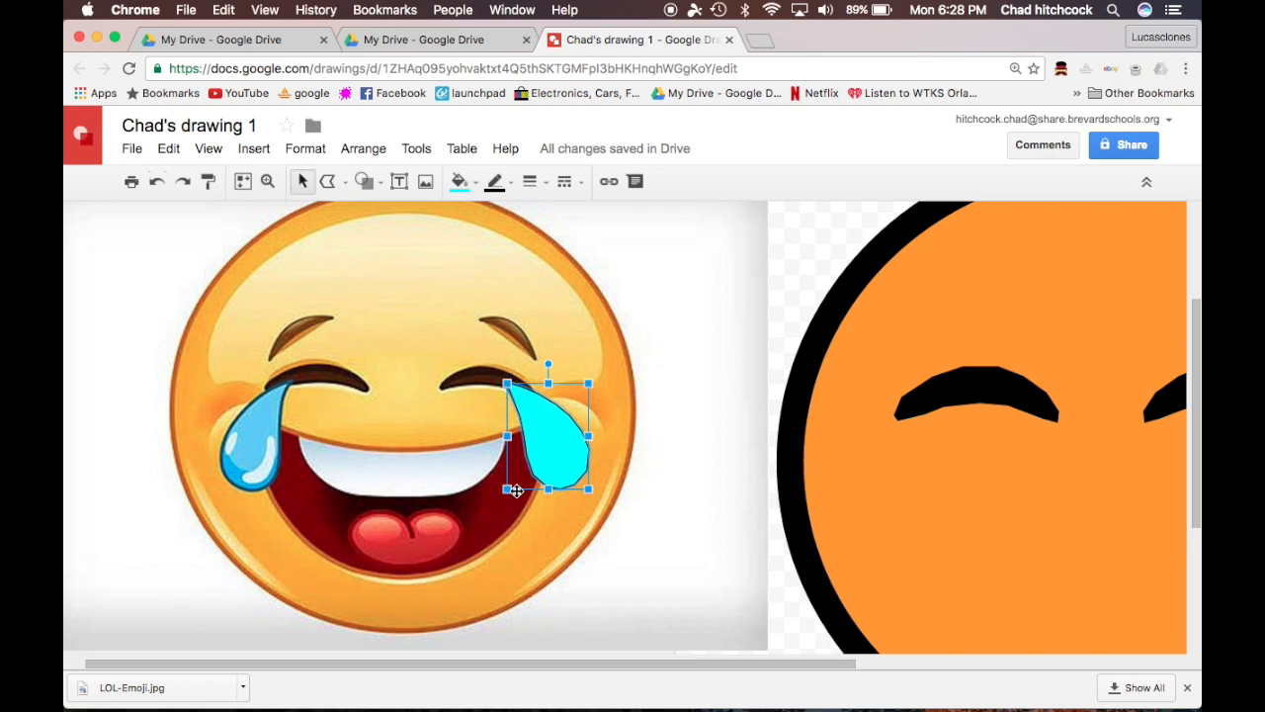
key("super+d")
key("super+alt+minus")
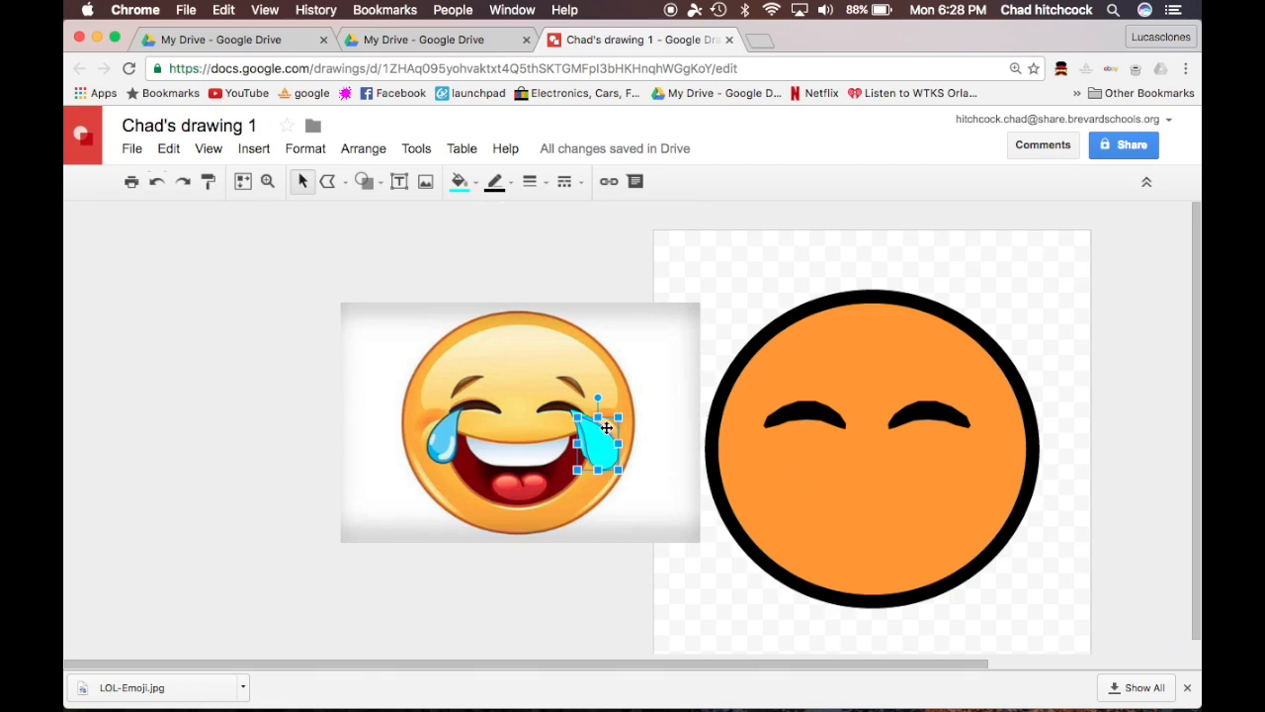
left_click_drag(616, 410, 1004, 502)
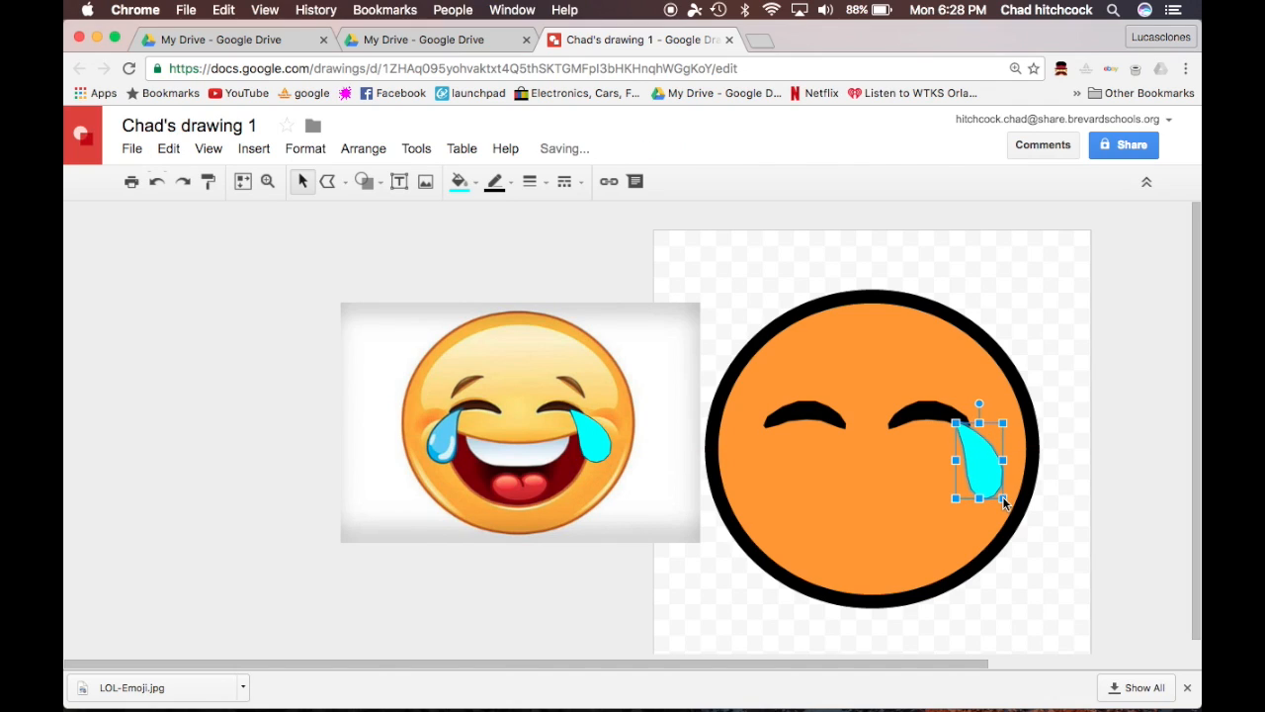
Move the remaining cyan teardrop under the orange face's left eye, flip it horizontally, and enlarge it to match the right one.
left_click_drag(596, 444, 777, 455)
right_click(777, 458)
mouse_move(853, 367)
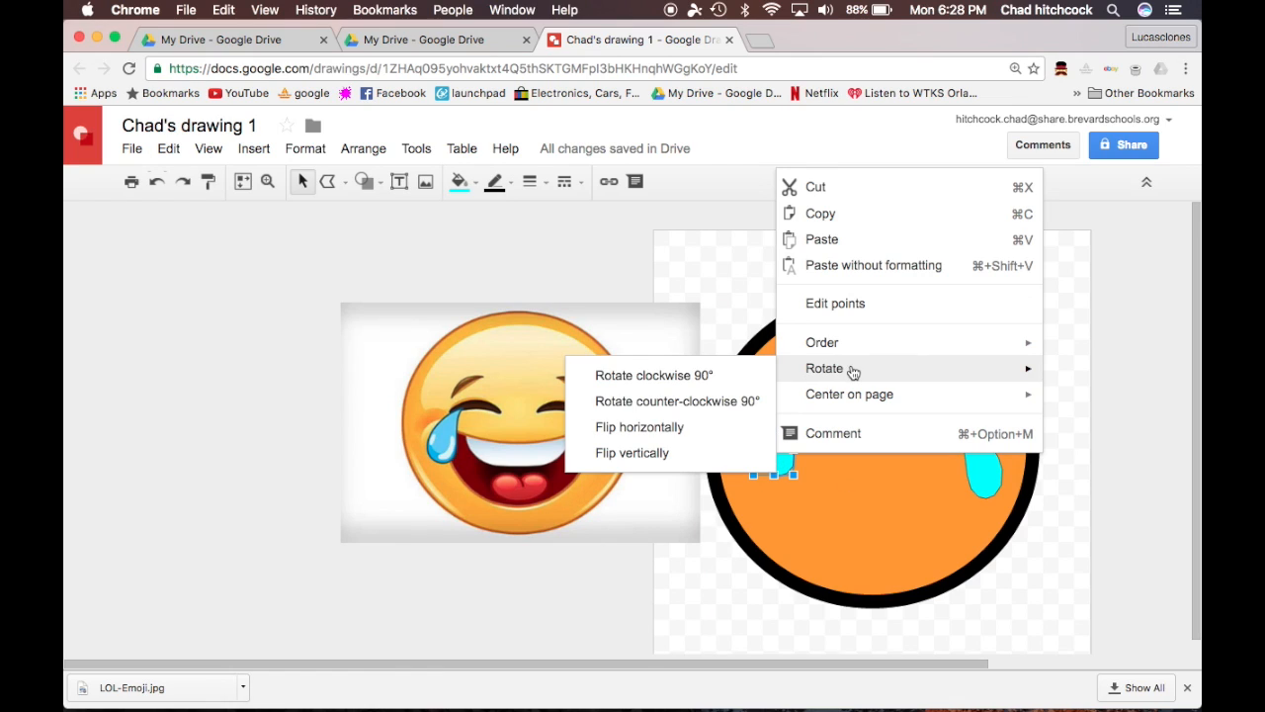
left_click(675, 432)
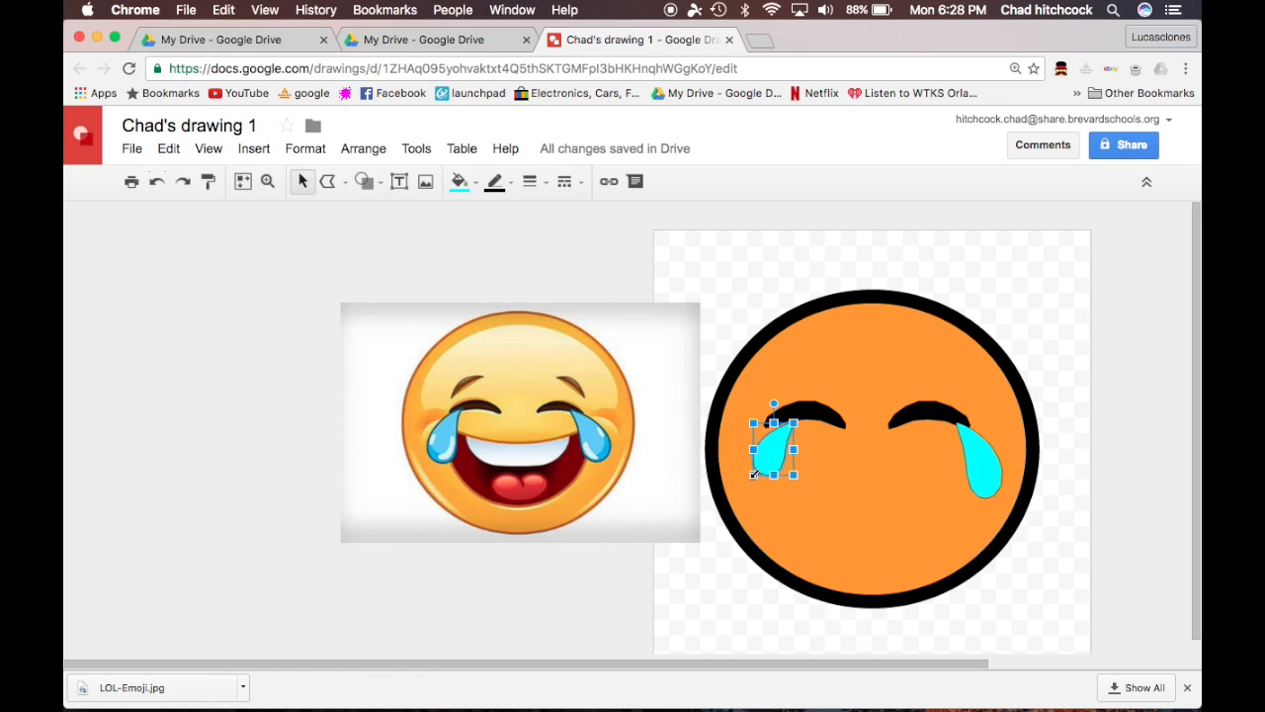
left_click_drag(753, 475, 740, 498)
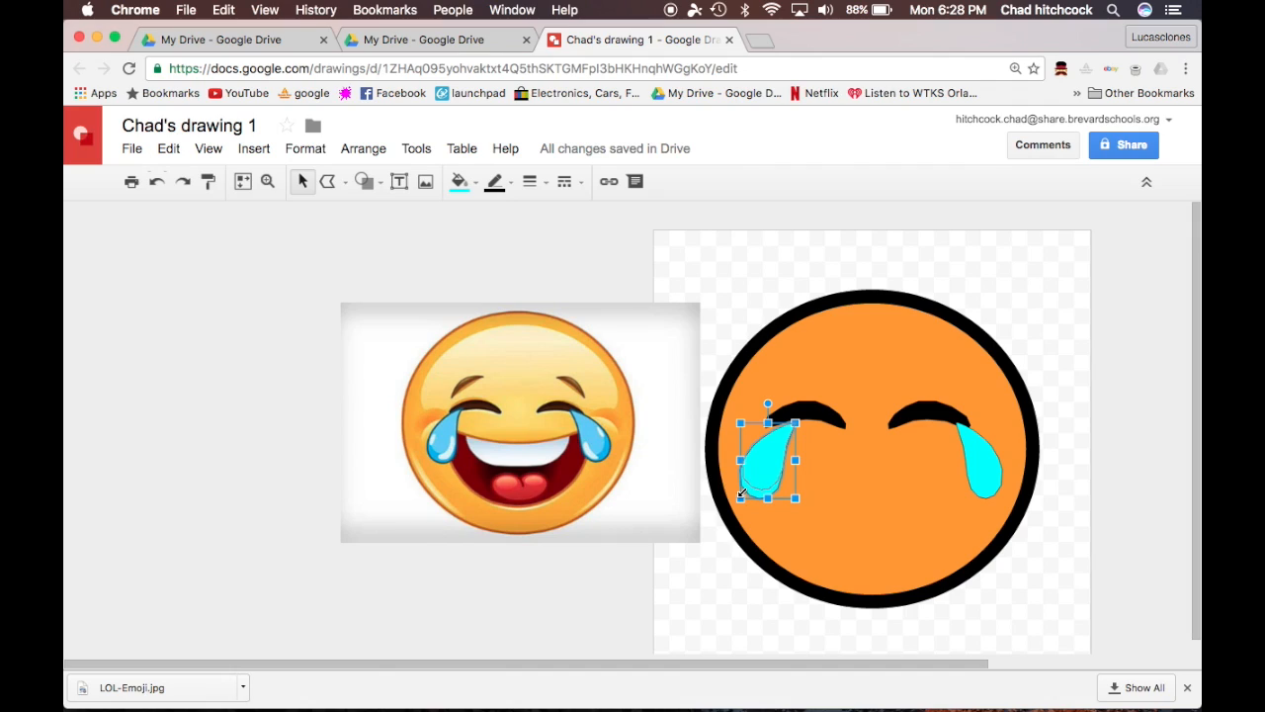
left_click_drag(740, 497, 737, 468)
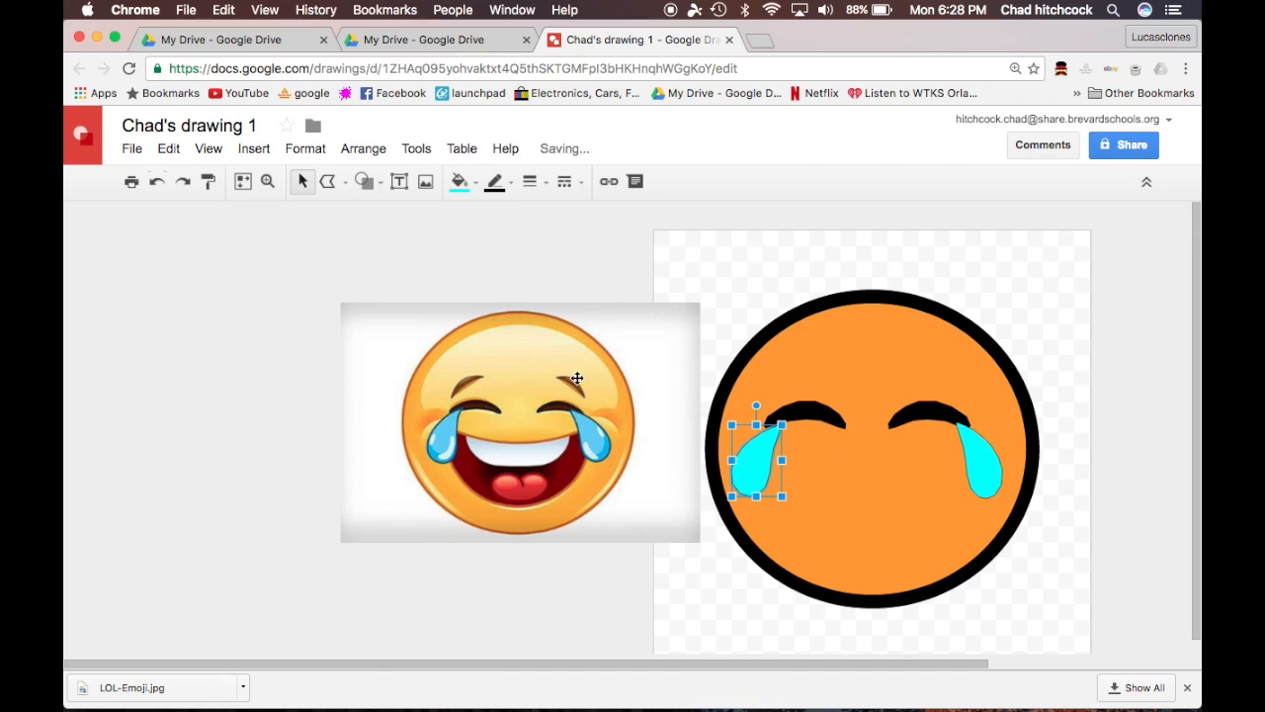
Make eyebrows above both eyes from smaller, tilted copies of the left eye, flipping the right one horizontally.
left_click(818, 413)
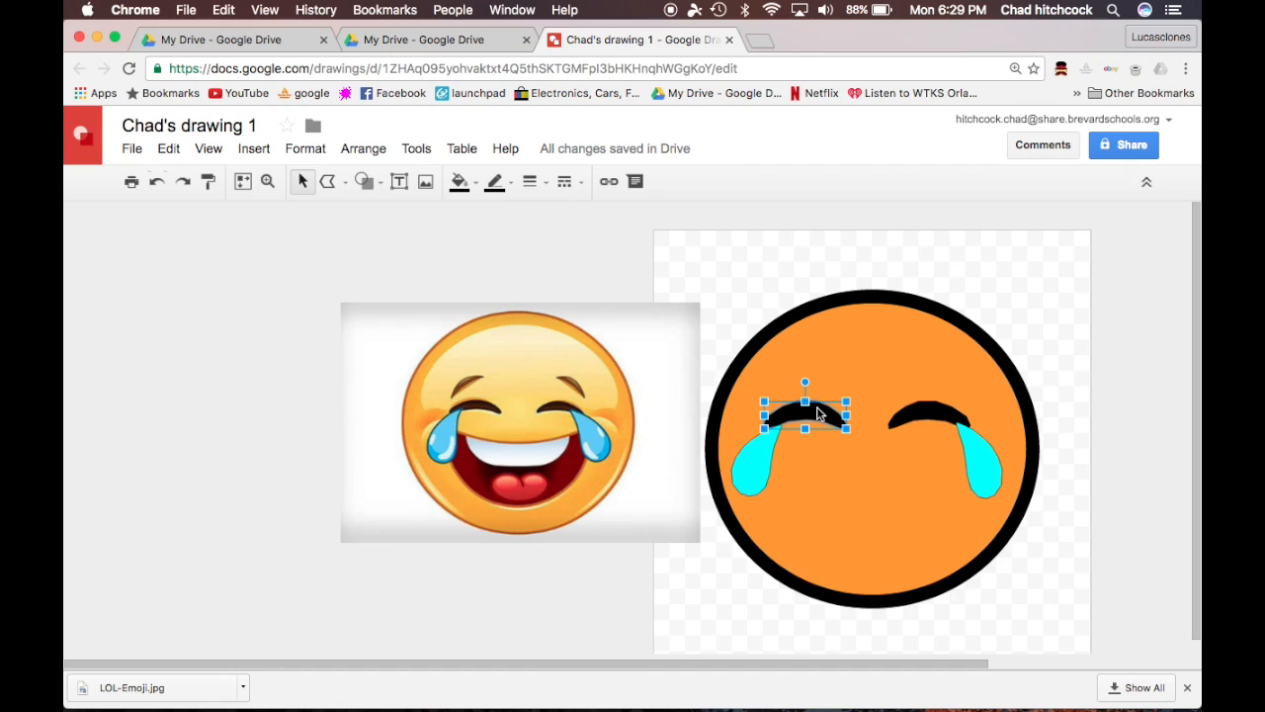
mouse_move(805, 381)
left_mouse_down()
mouse_move(795, 396)
mouse_move(820, 387)
mouse_move(808, 359)
mouse_move(780, 403)
mouse_move(789, 393)
left_mouse_up()
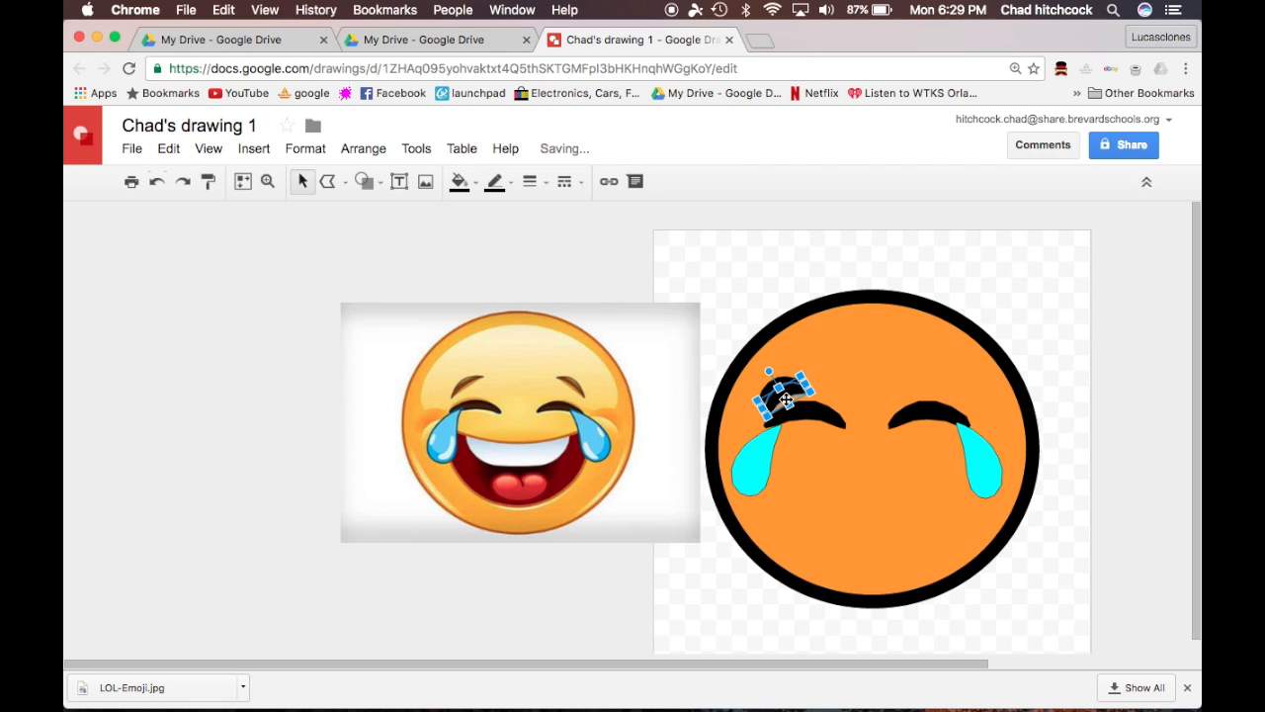
right_click(786, 399)
mouse_move(847, 315)
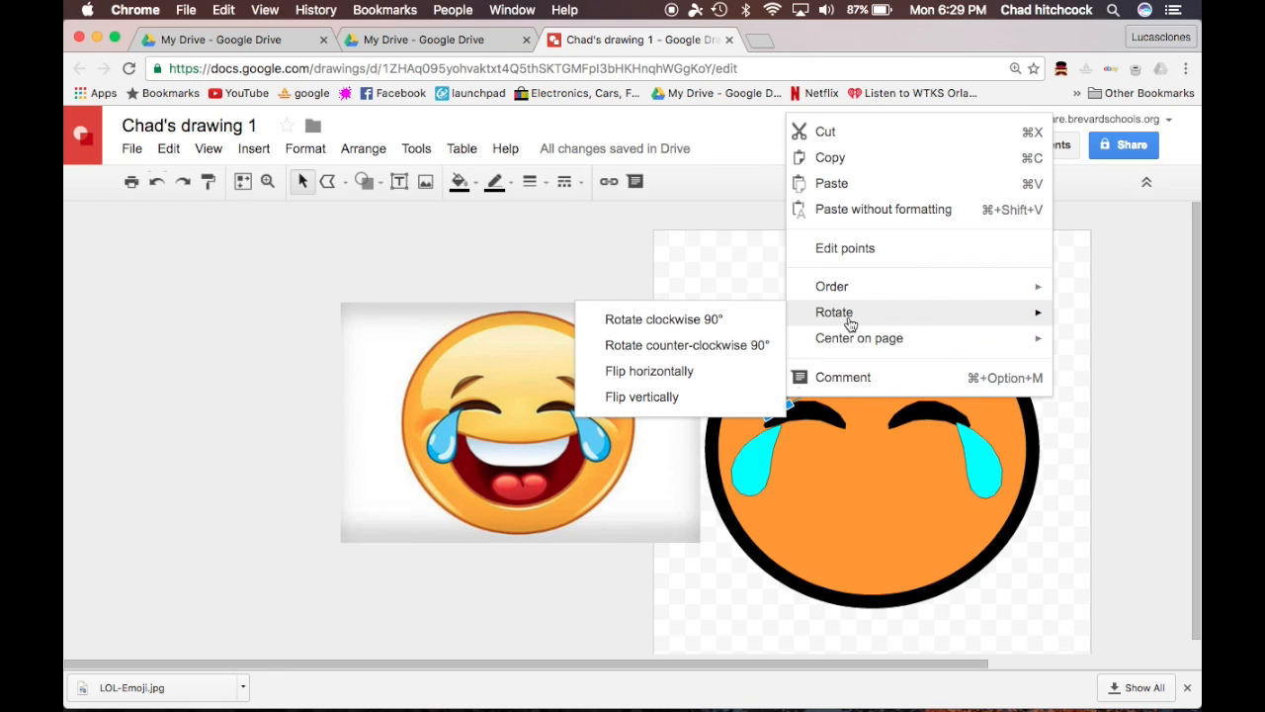
left_click(692, 372)
left_click_drag(804, 367, 957, 390)
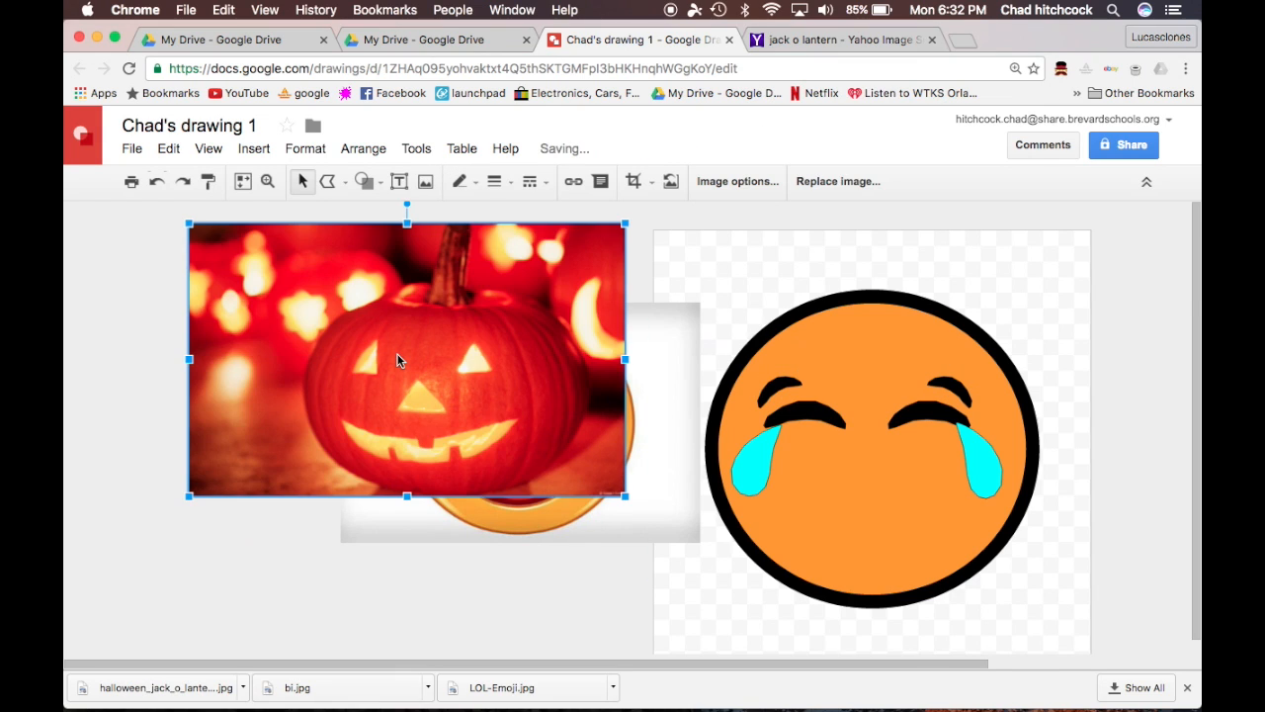
Delete the jack-o'-lantern reference picture behind the traced black mouth shape.
scroll(395, 355, "up", 5)
left_click_drag(409, 663, 274, 663)
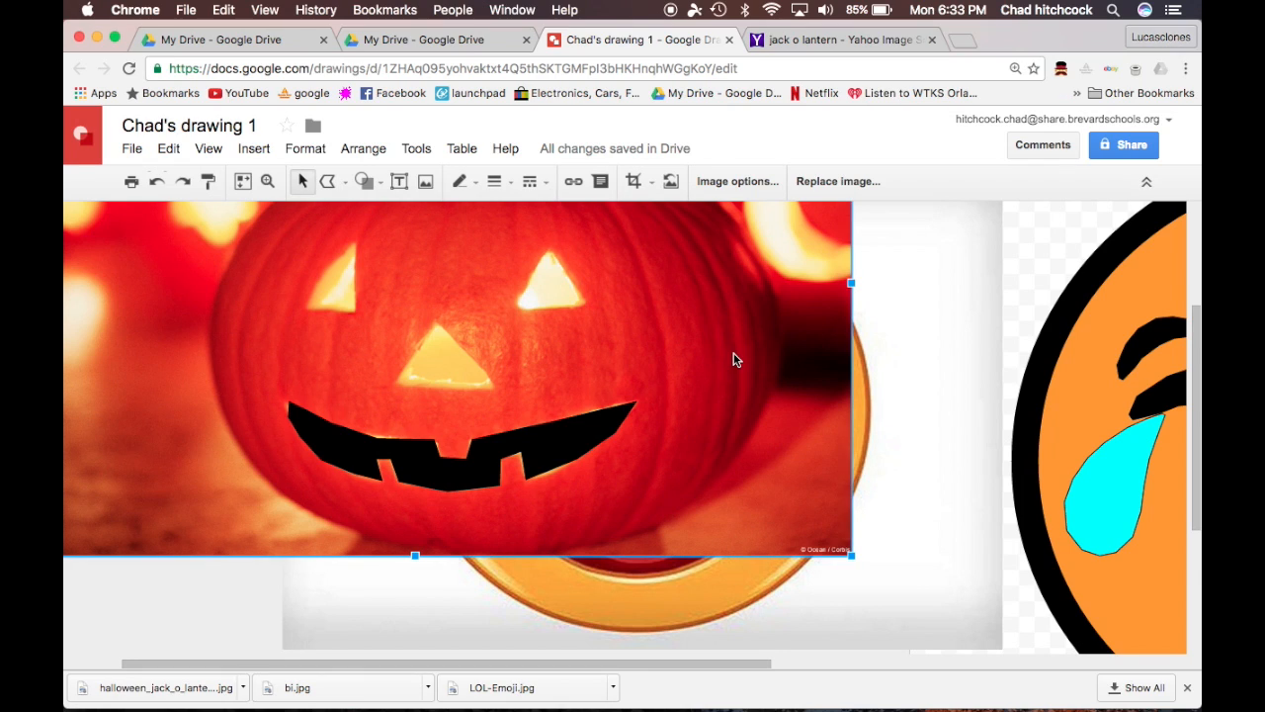
key("Delete")
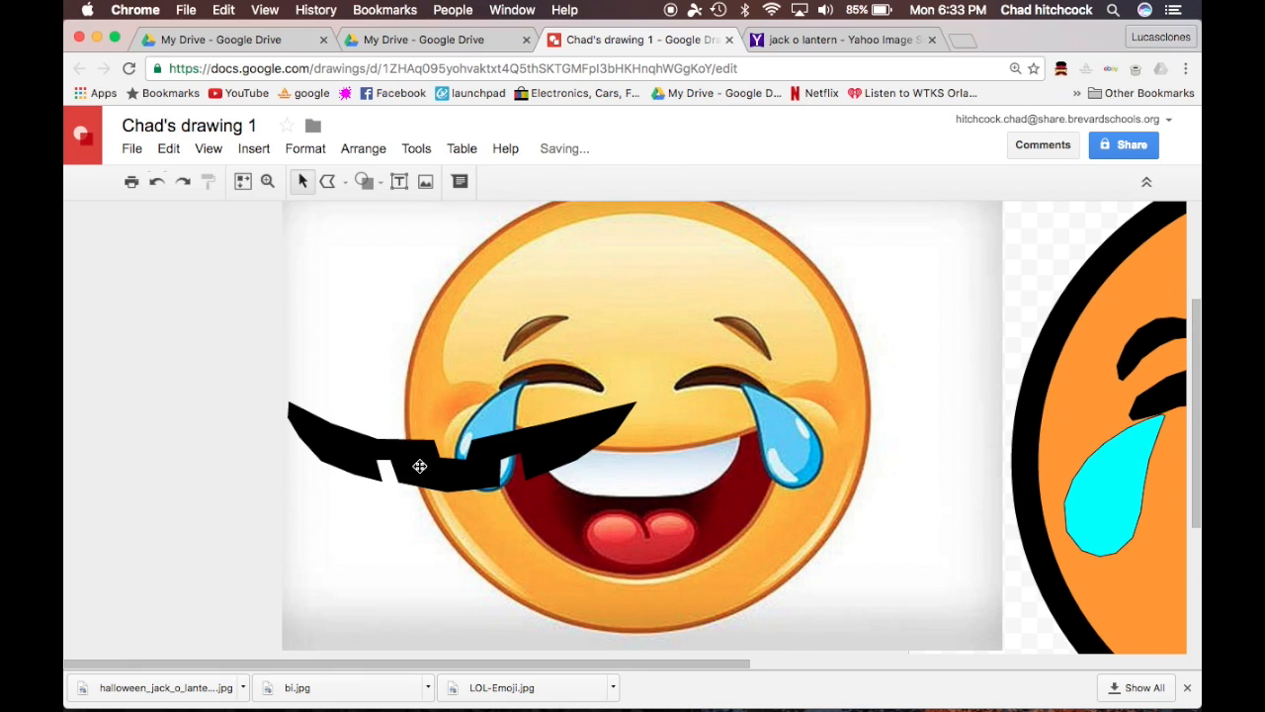
Move the black jack-o'-lantern mouth onto the lower half of the orange face and enlarge it to span both teardrops.
scroll(423, 466, "down", 3)
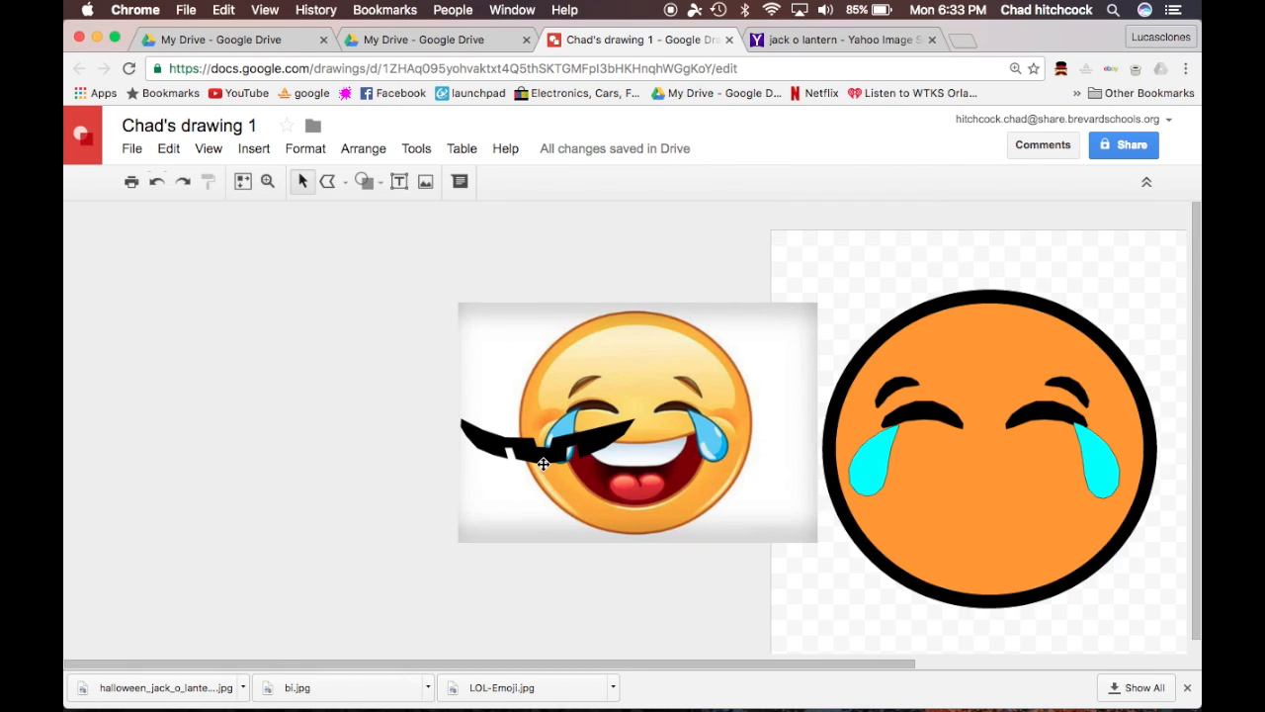
left_click_drag(546, 457, 986, 526)
left_click_drag(900, 494, 878, 468)
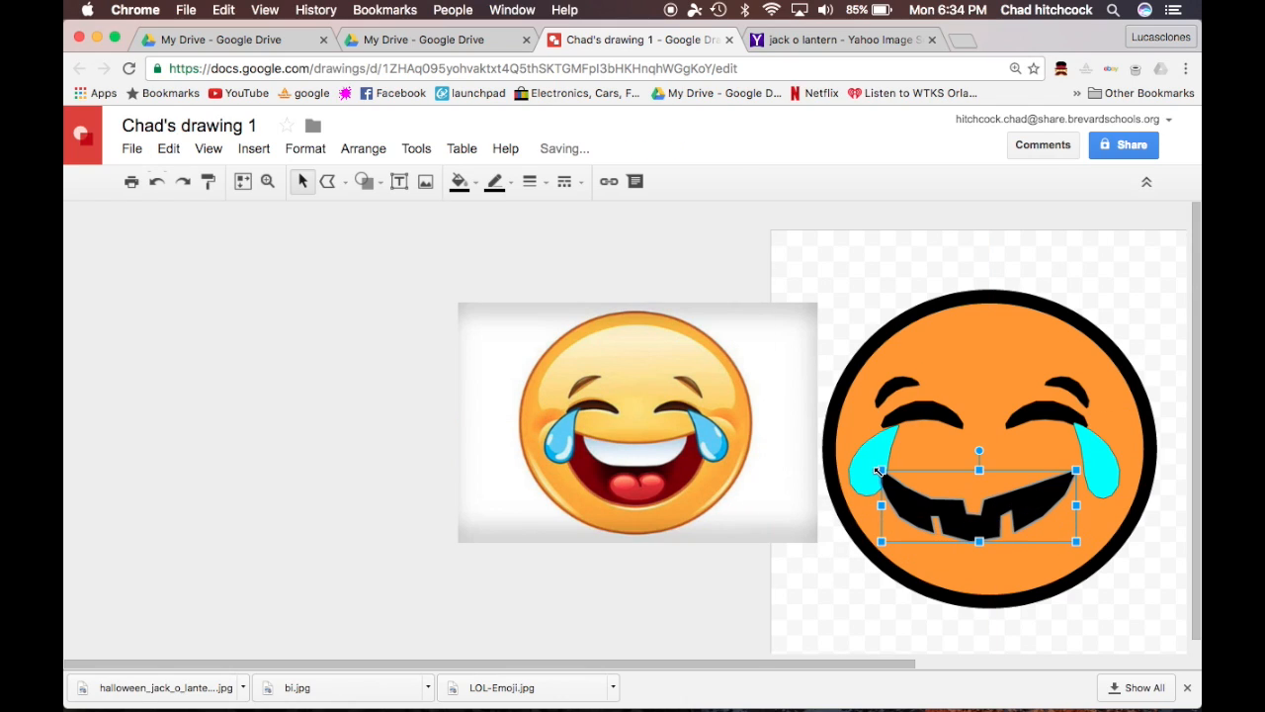
left_click_drag(960, 519, 976, 537)
left_click_drag(891, 480, 880, 473)
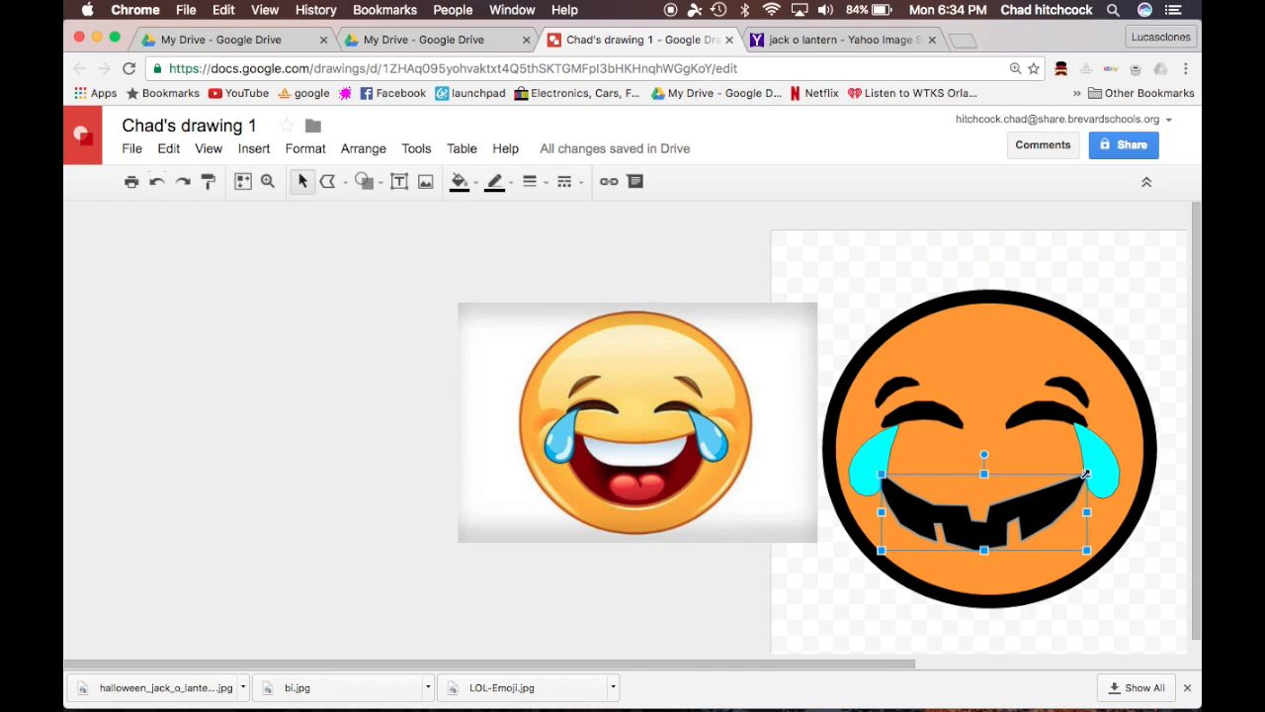
left_click_drag(1085, 475, 1106, 477)
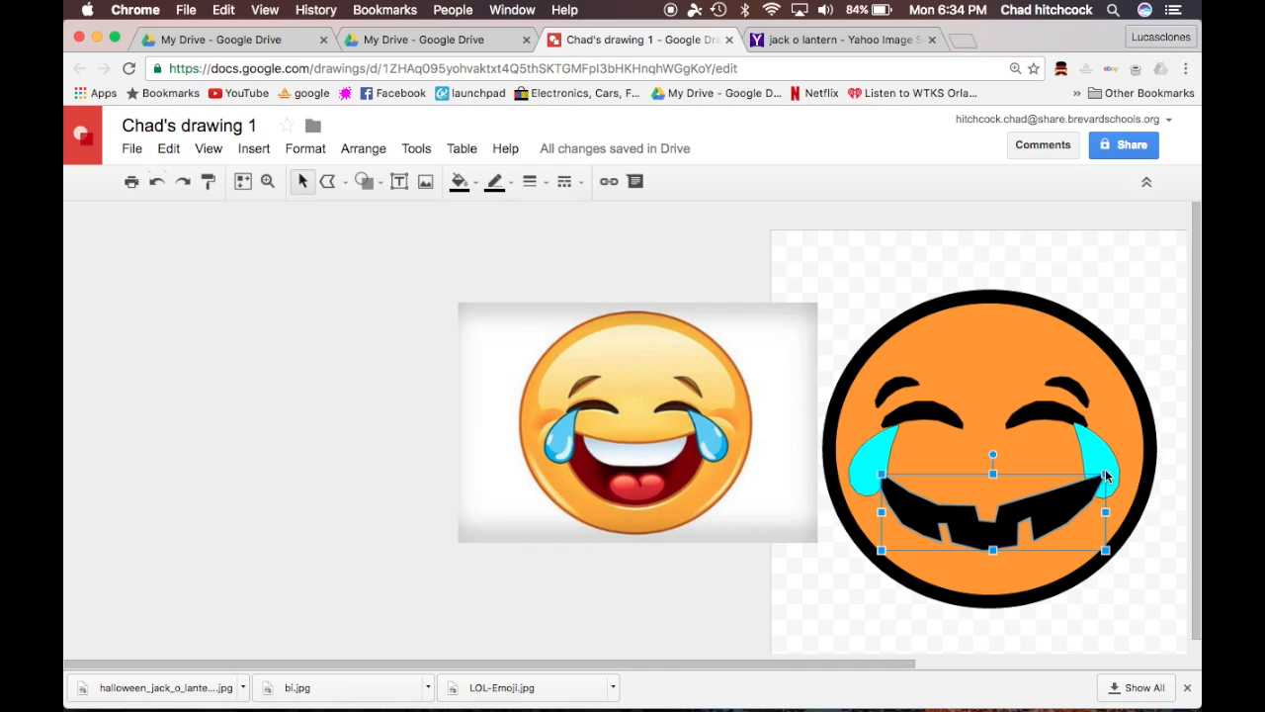
Send the black mouth shape backward so that it lies behind both teardrops.
right_click(927, 518)
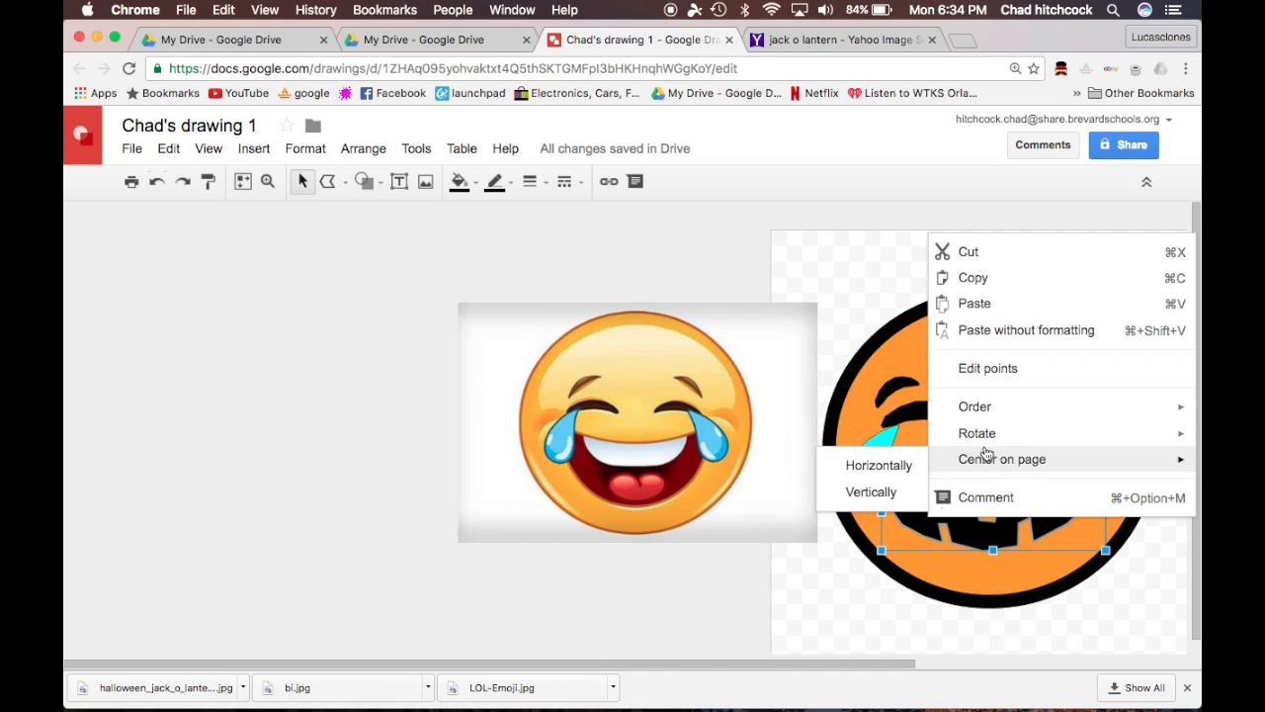
mouse_move(978, 413)
left_click(825, 466)
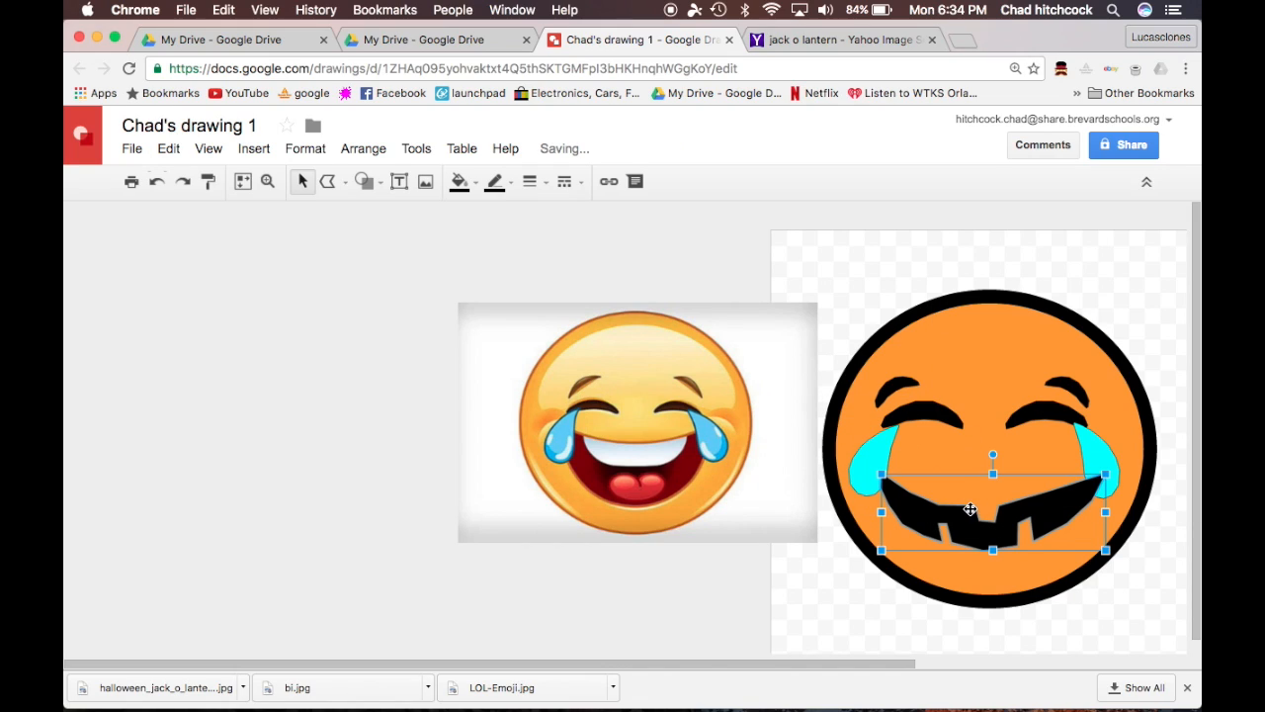
right_click(968, 513)
mouse_move(895, 412)
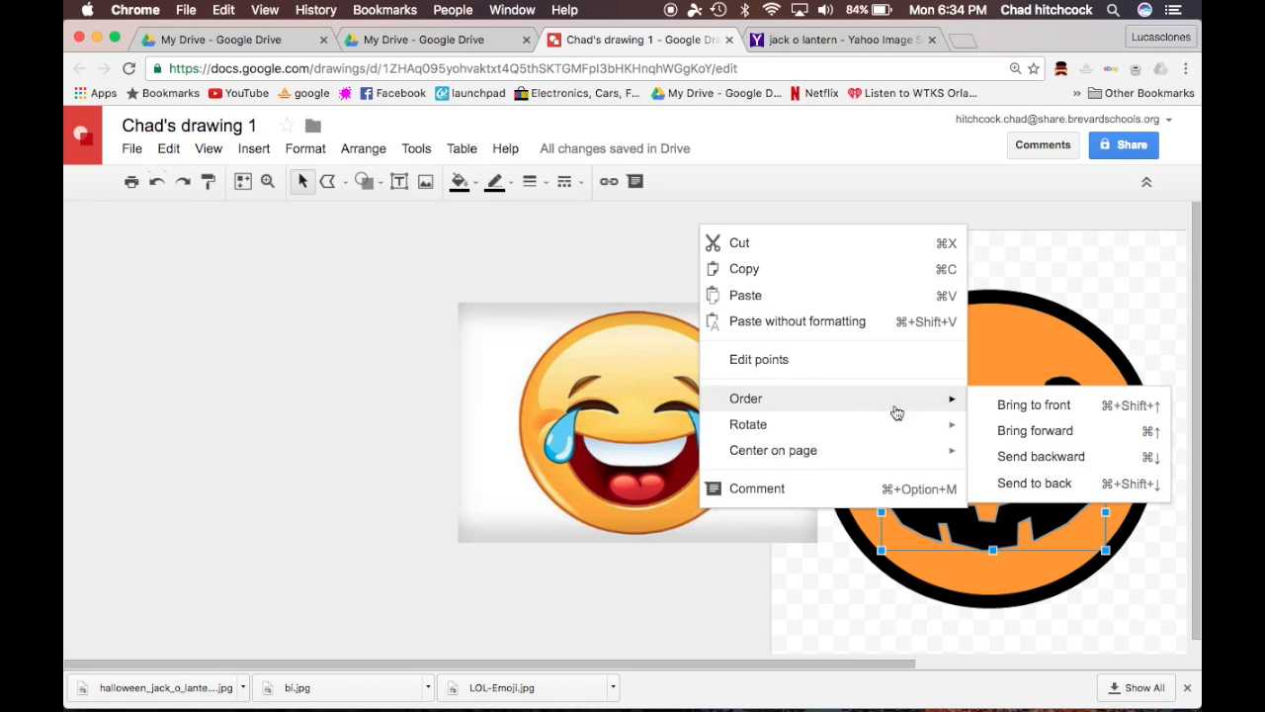
left_click(1018, 457)
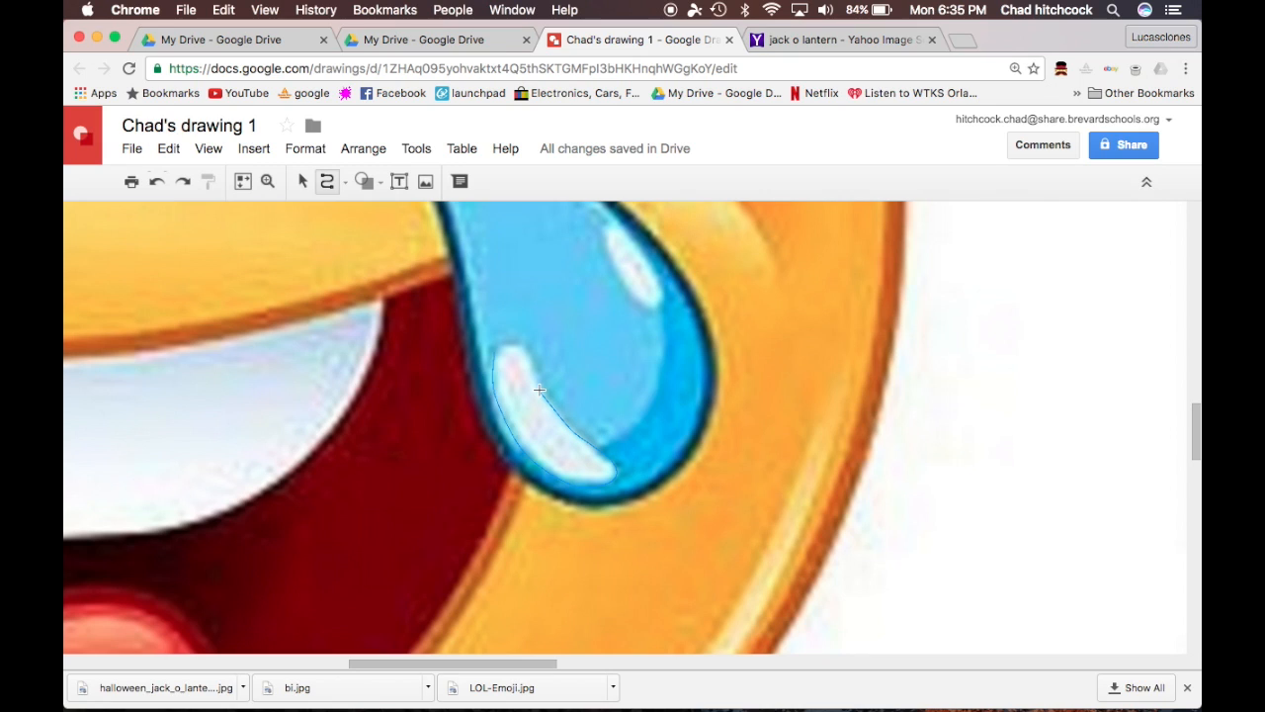
Close the curve traced around the lower highlight of the emoji picture's right teardrop and make its outline transparent.
left_click(506, 348)
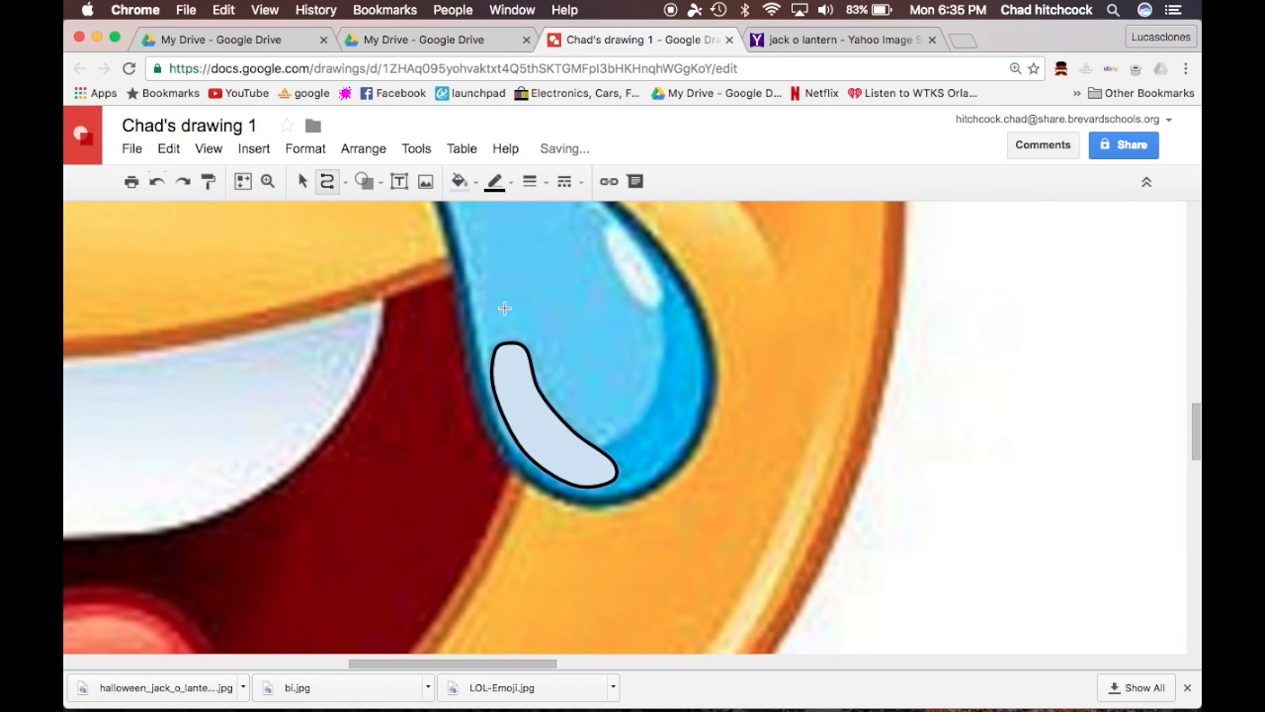
left_click(495, 181)
left_click(655, 229)
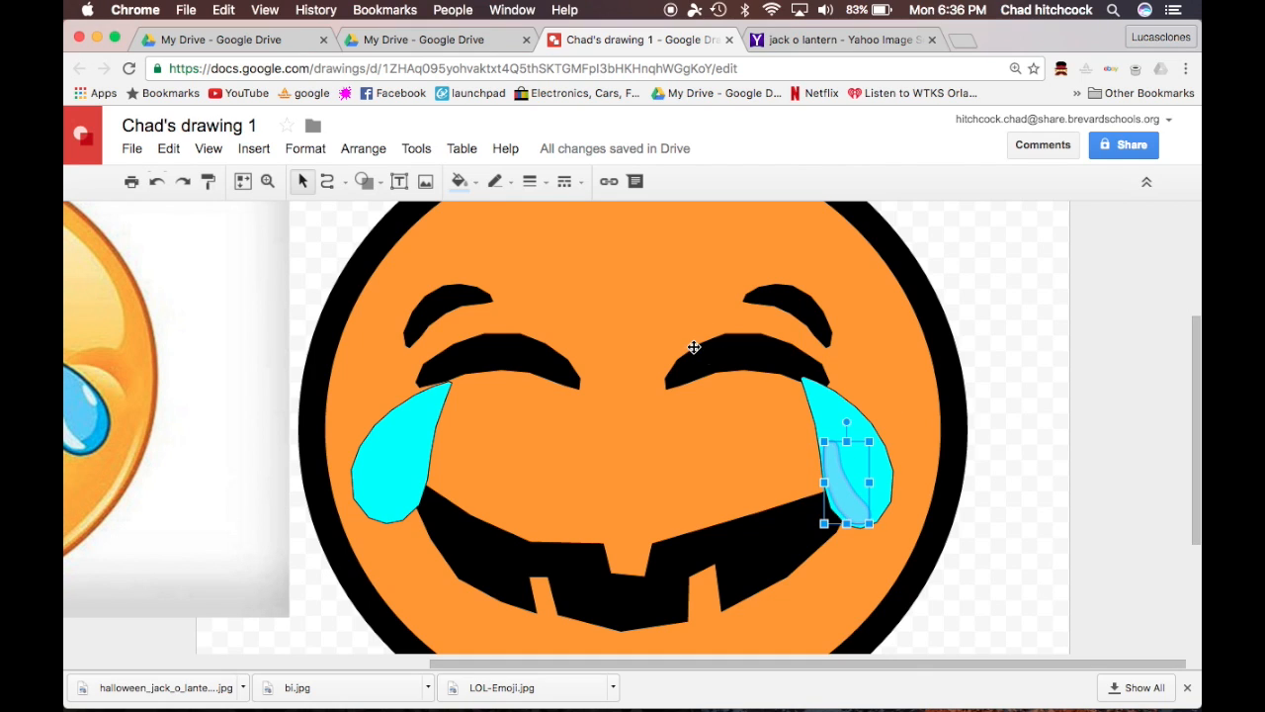
Fill the highlight on the right teardrop with light gray #f3f3f3 and make the fill semi-transparent.
left_click(458, 181)
left_click(615, 245)
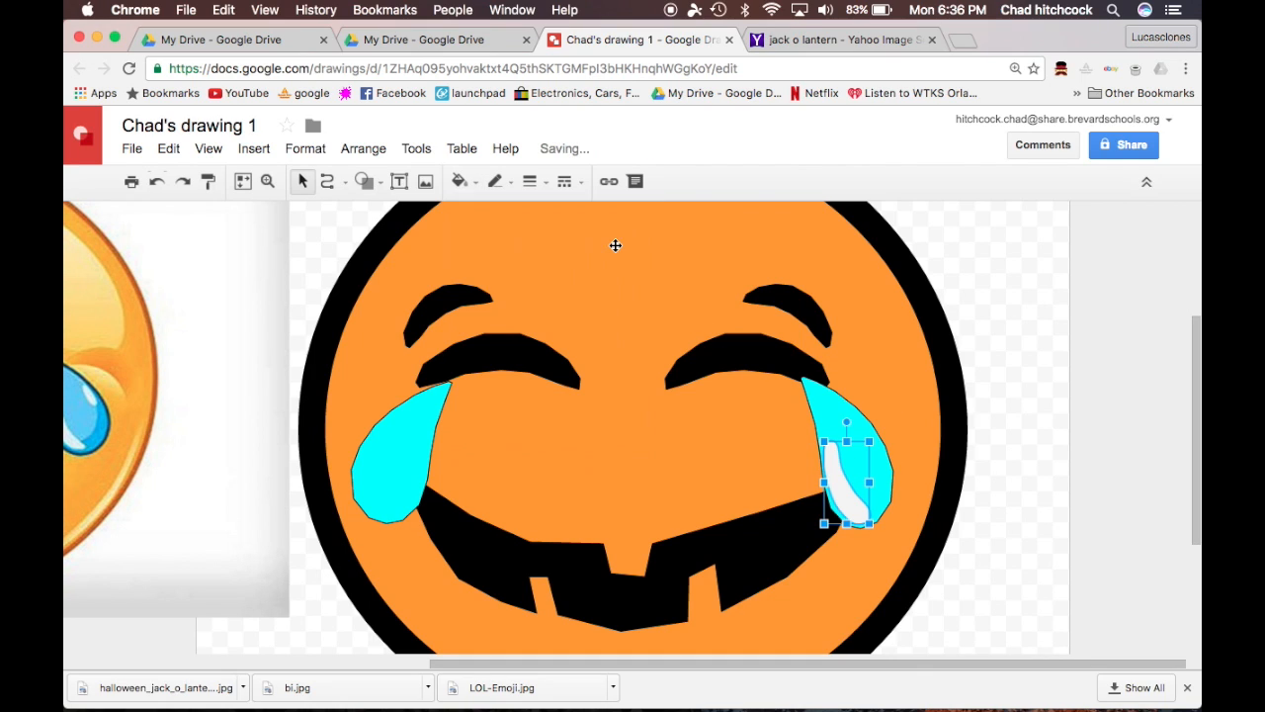
left_click(467, 184)
left_click(494, 405)
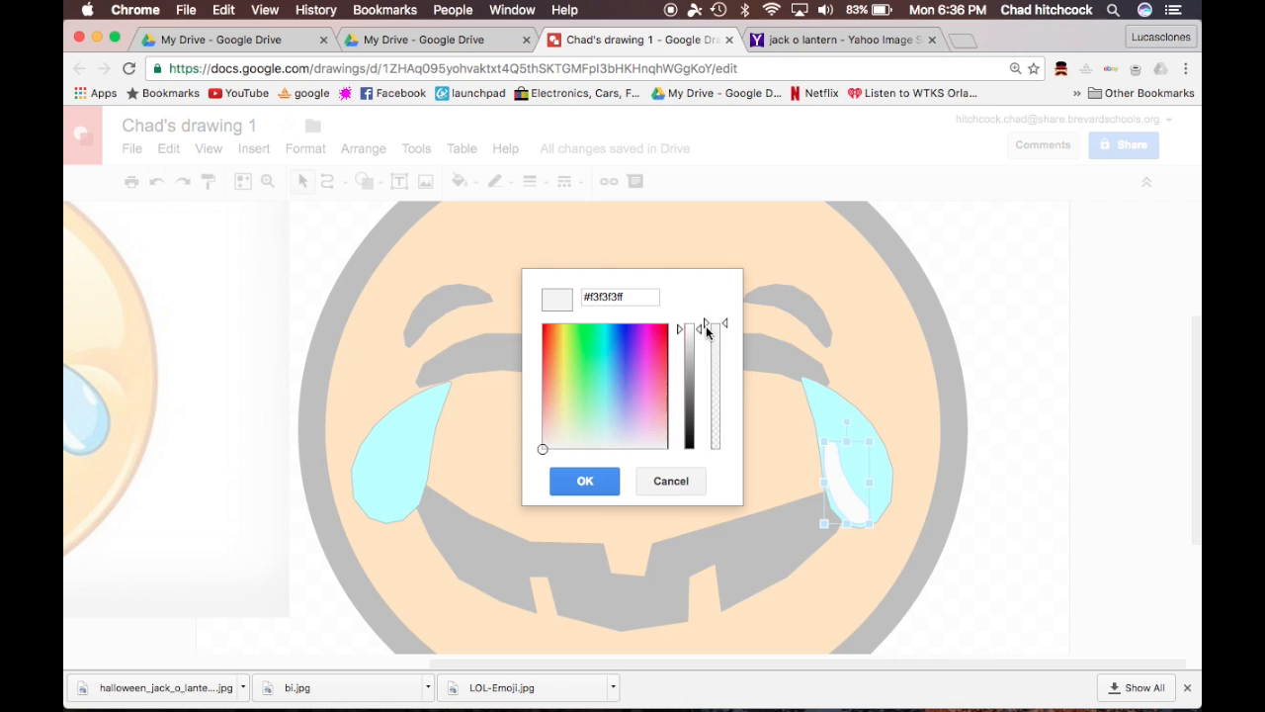
left_click_drag(706, 332, 703, 368)
left_click(593, 480)
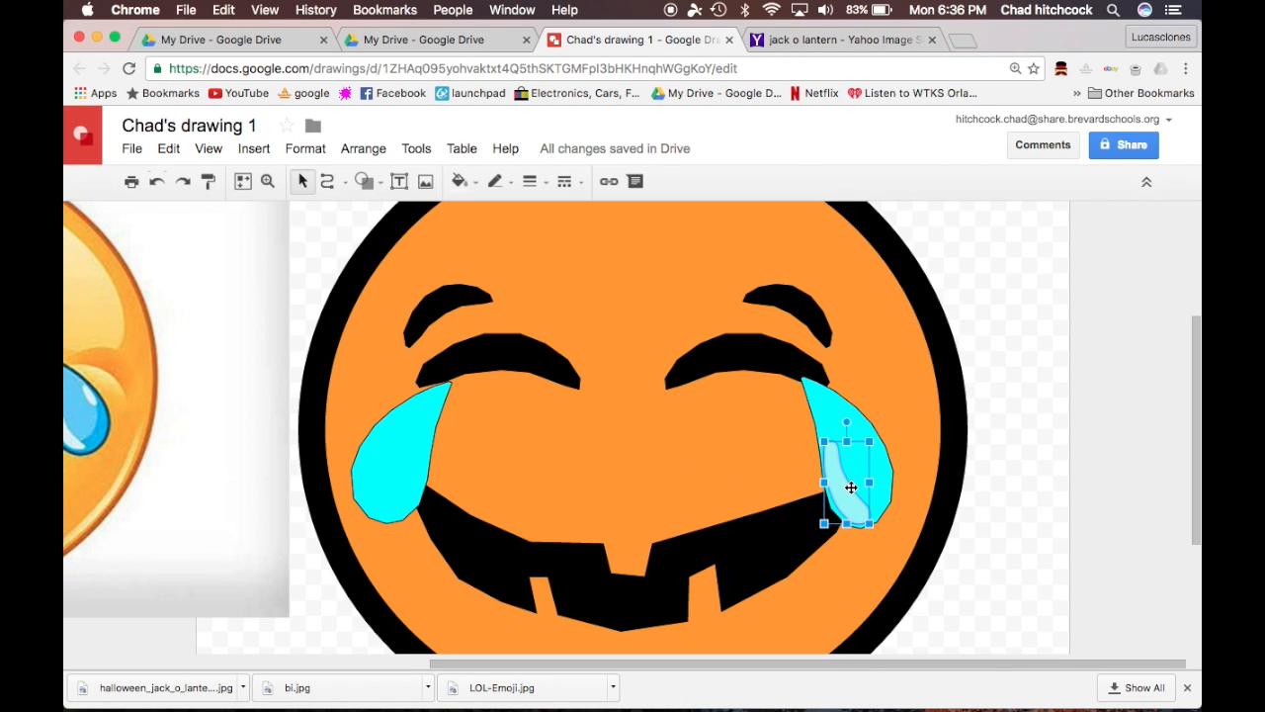
Duplicate the highlight, place the copy on the left teardrop, and flip it horizontally.
key("super+d")
left_click_drag(851, 487, 406, 489)
right_click(423, 497)
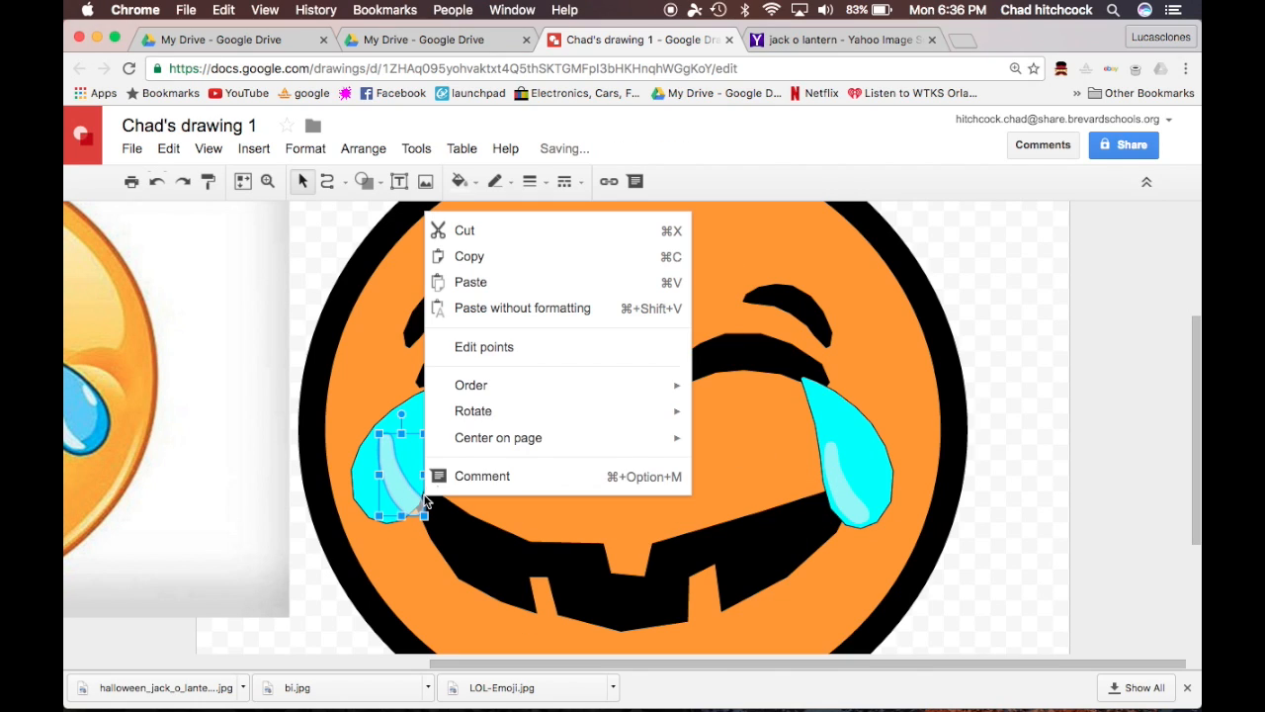
mouse_move(472, 411)
left_click(732, 469)
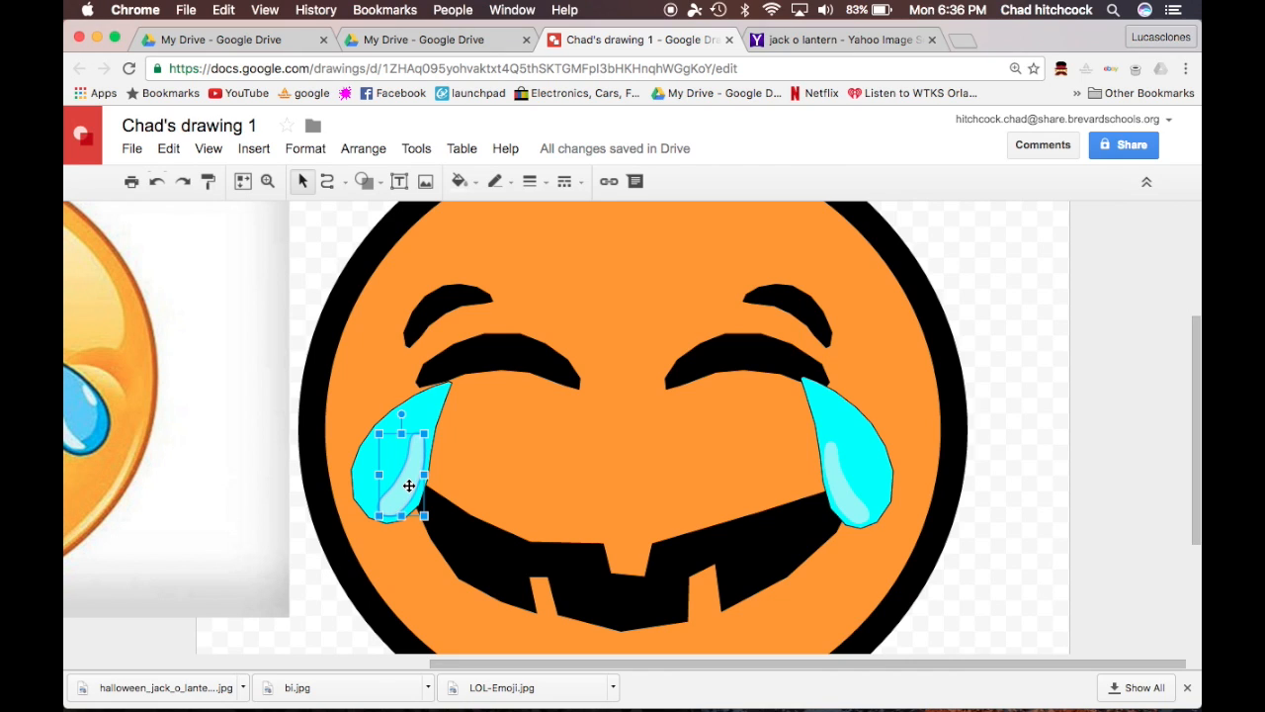
left_click_drag(408, 485, 411, 492)
left_click(348, 617)
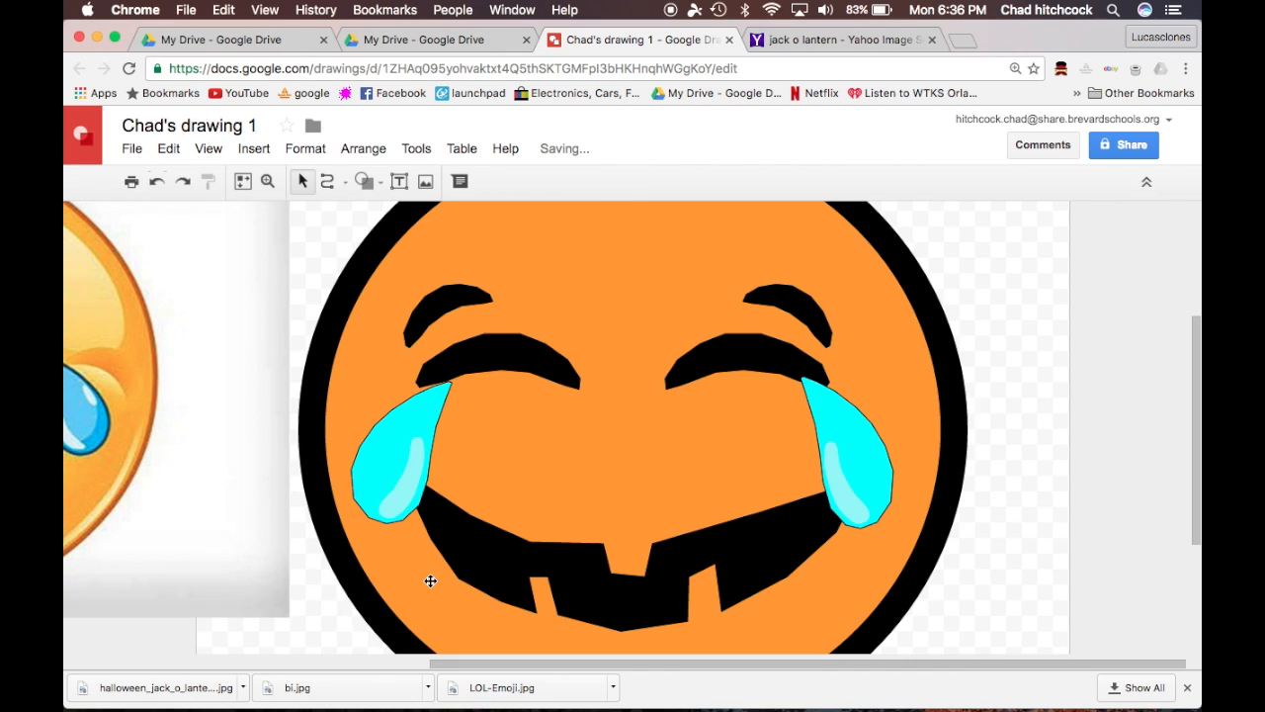
scroll(430, 580, "left", 10)
scroll(430, 580, "right", 2)
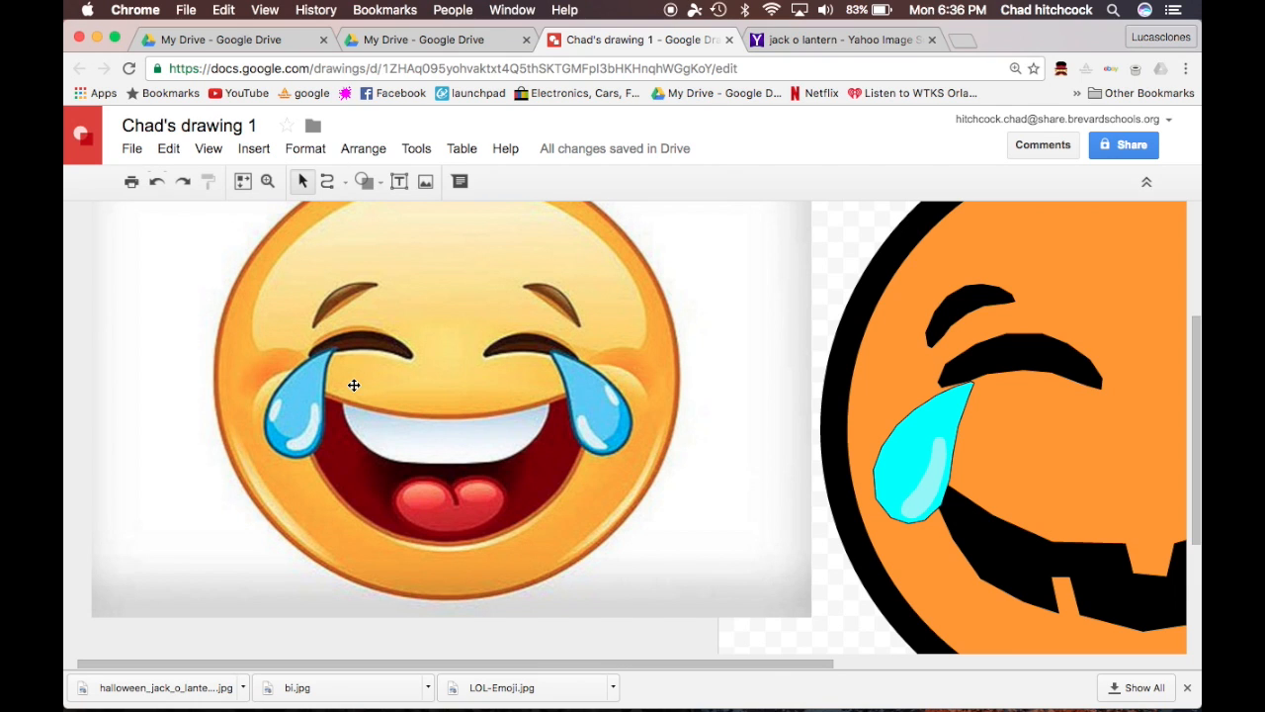
scroll(444, 507, "right", 12)
scroll(444, 507, "left", 9)
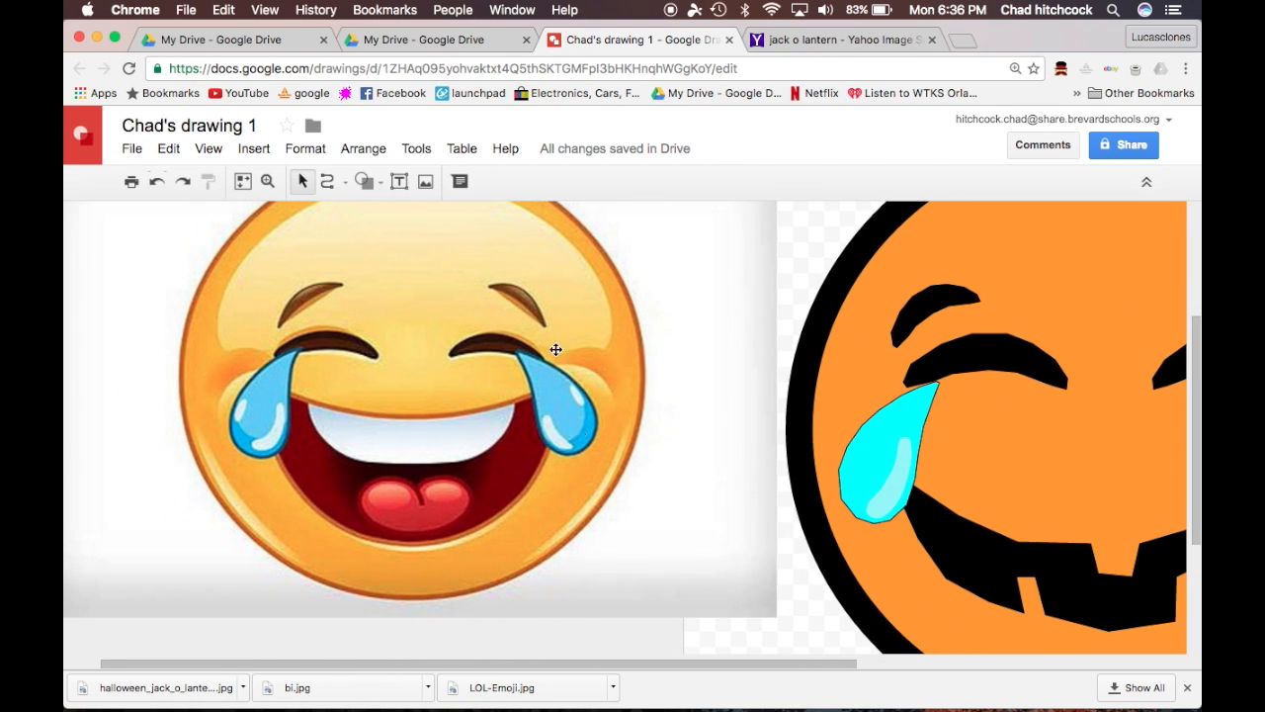